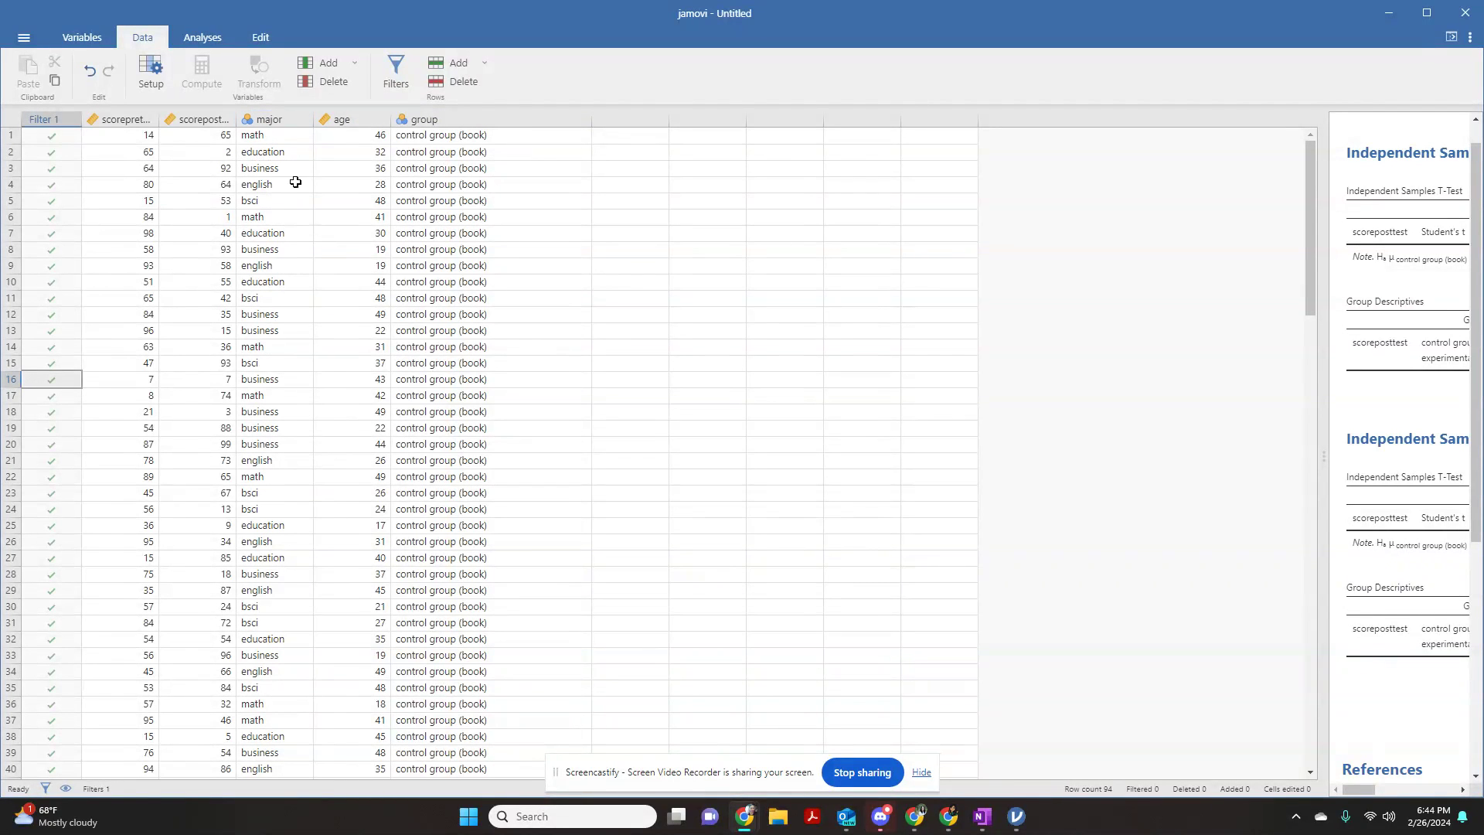
- Check the level codes of major (math) and group (control group book = 0, experimental class = 1)
double_click(265, 119)
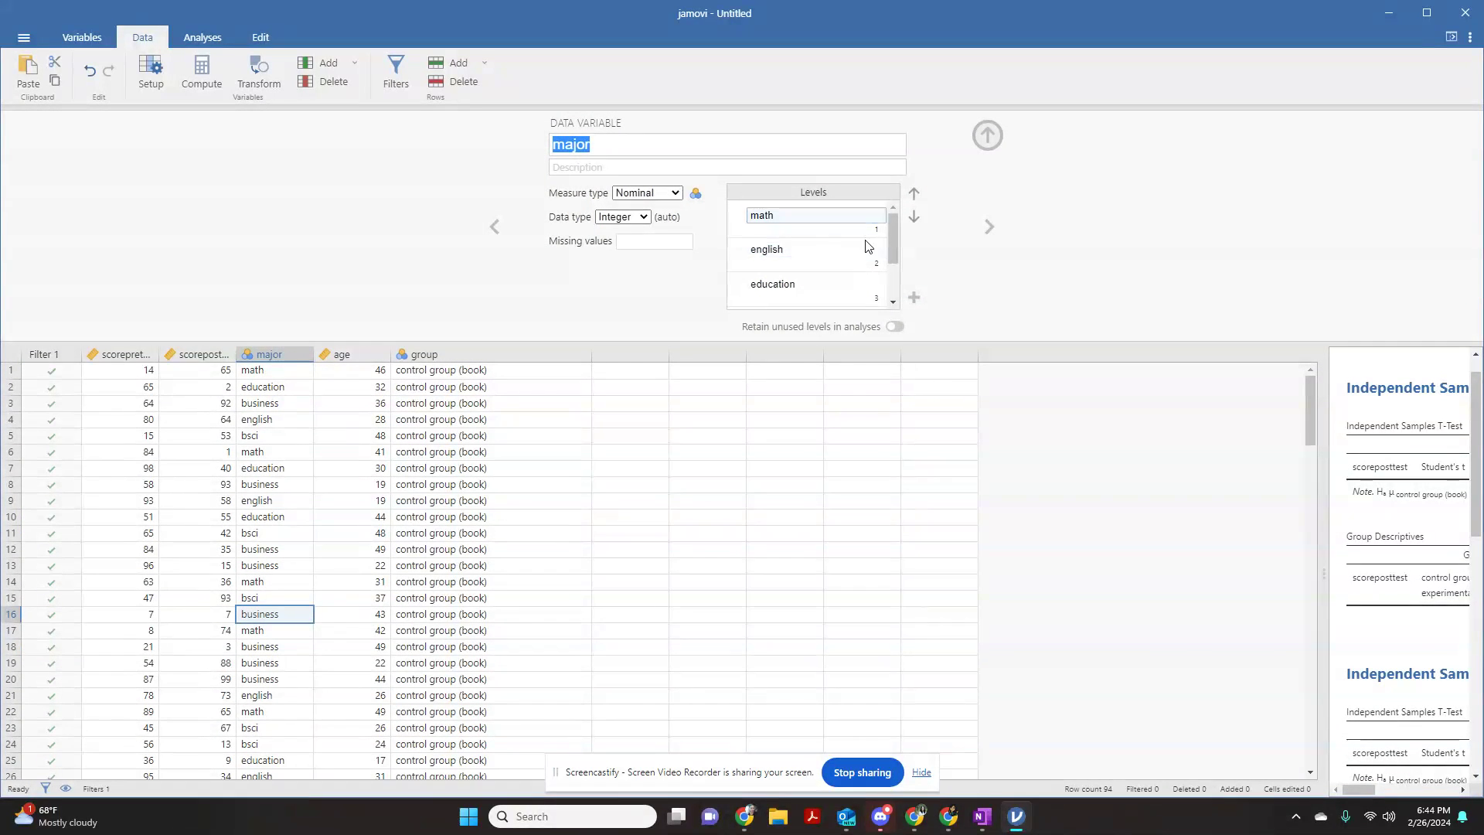
click(779, 216)
click(438, 352)
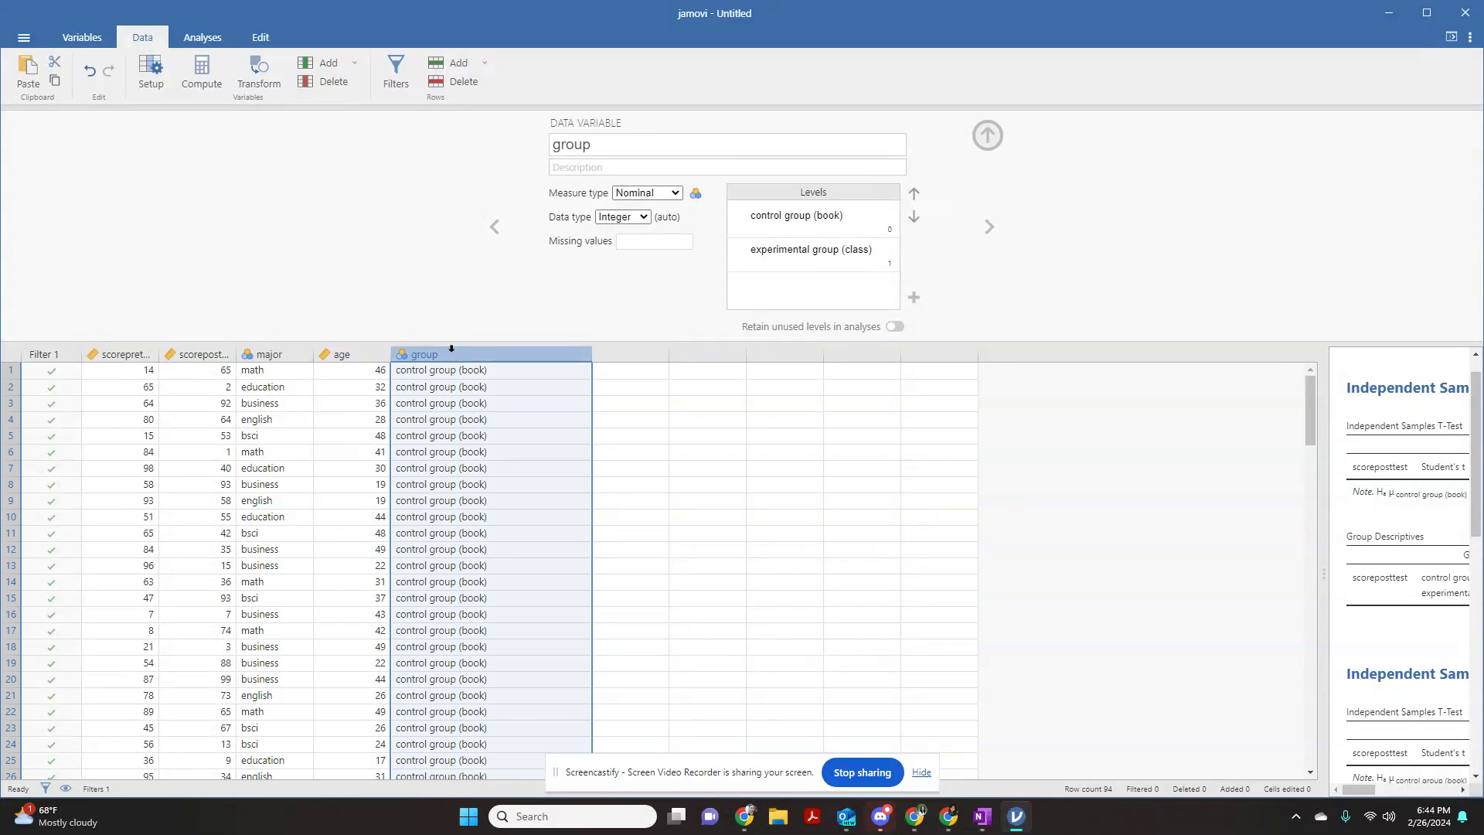
click(816, 223)
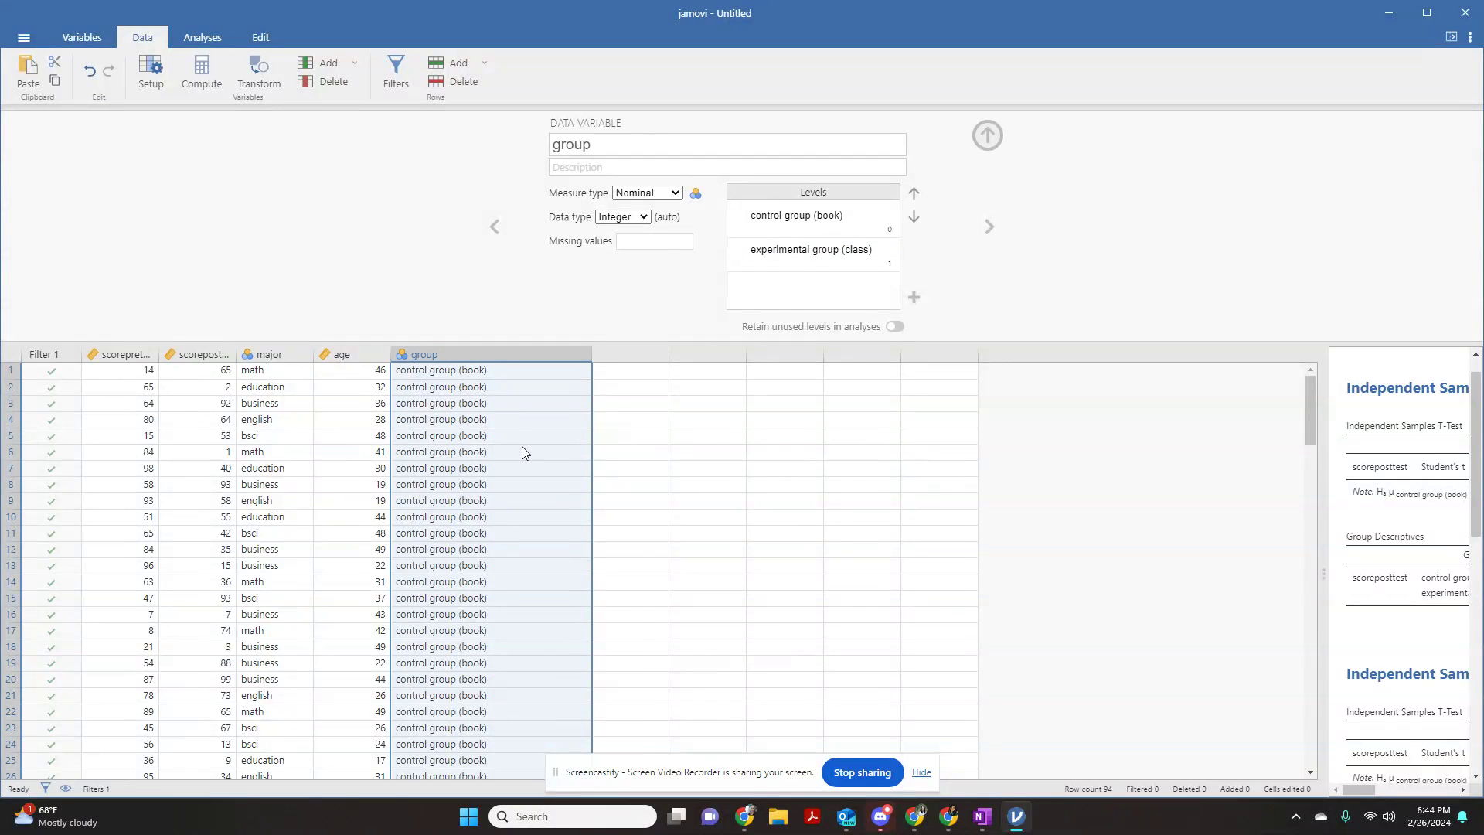
scroll(523, 452, down, 15)
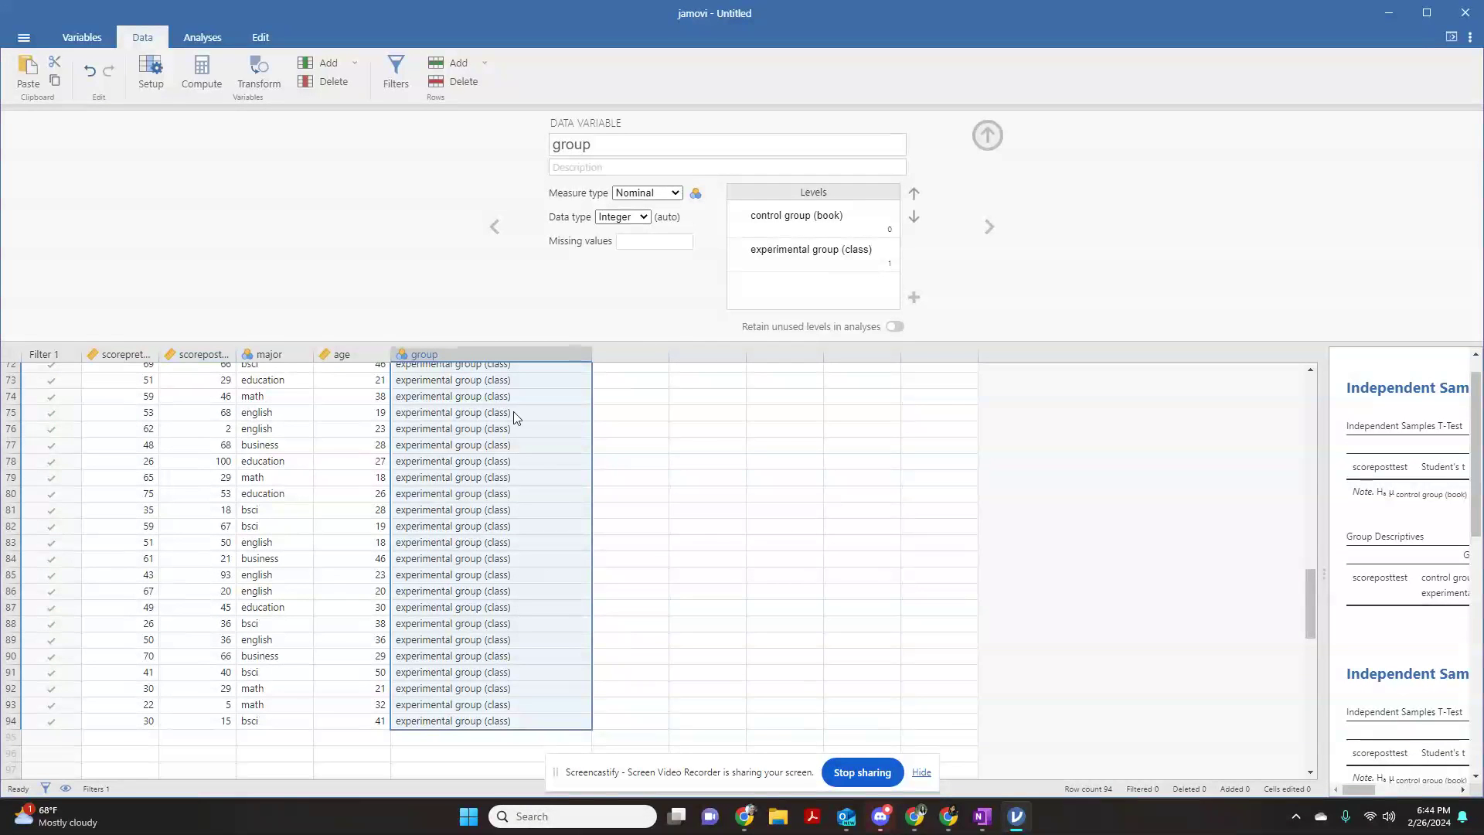
scroll(488, 506, up, 13)
scroll(487, 518, up, 2)
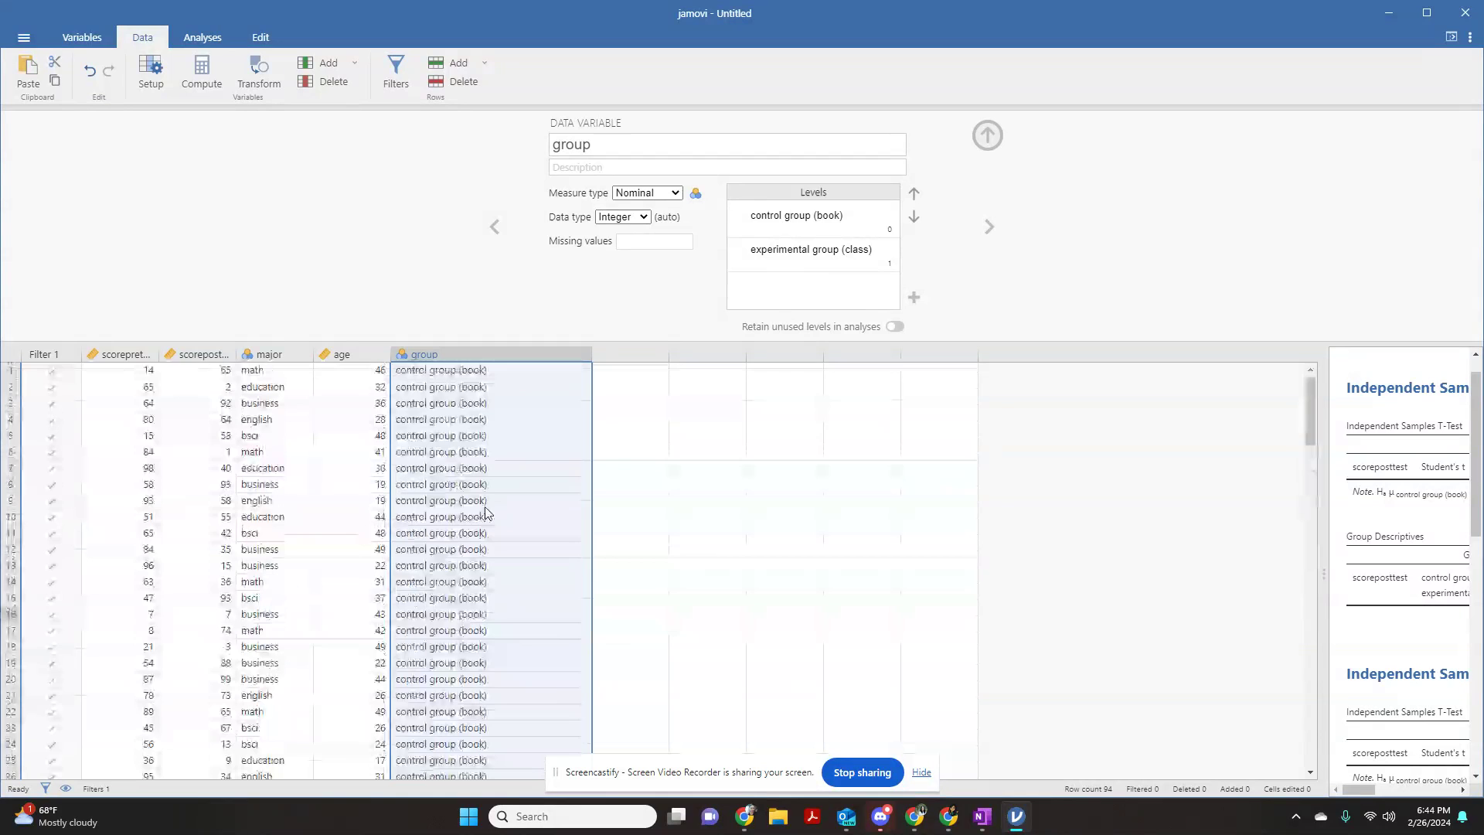
- Add a row filter with the formula group==1 to keep only experimental-group rows
click(391, 79)
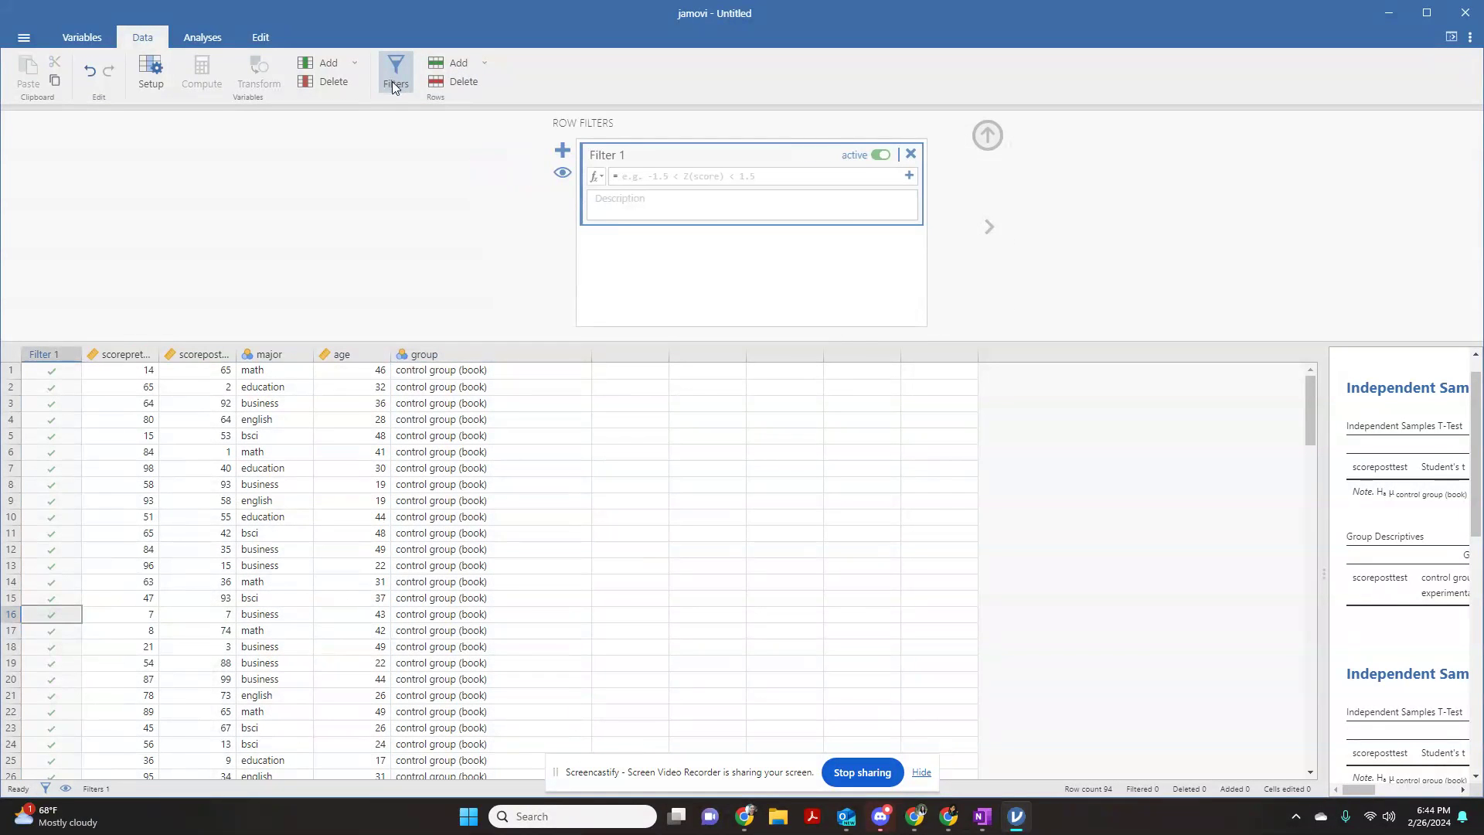
click(605, 180)
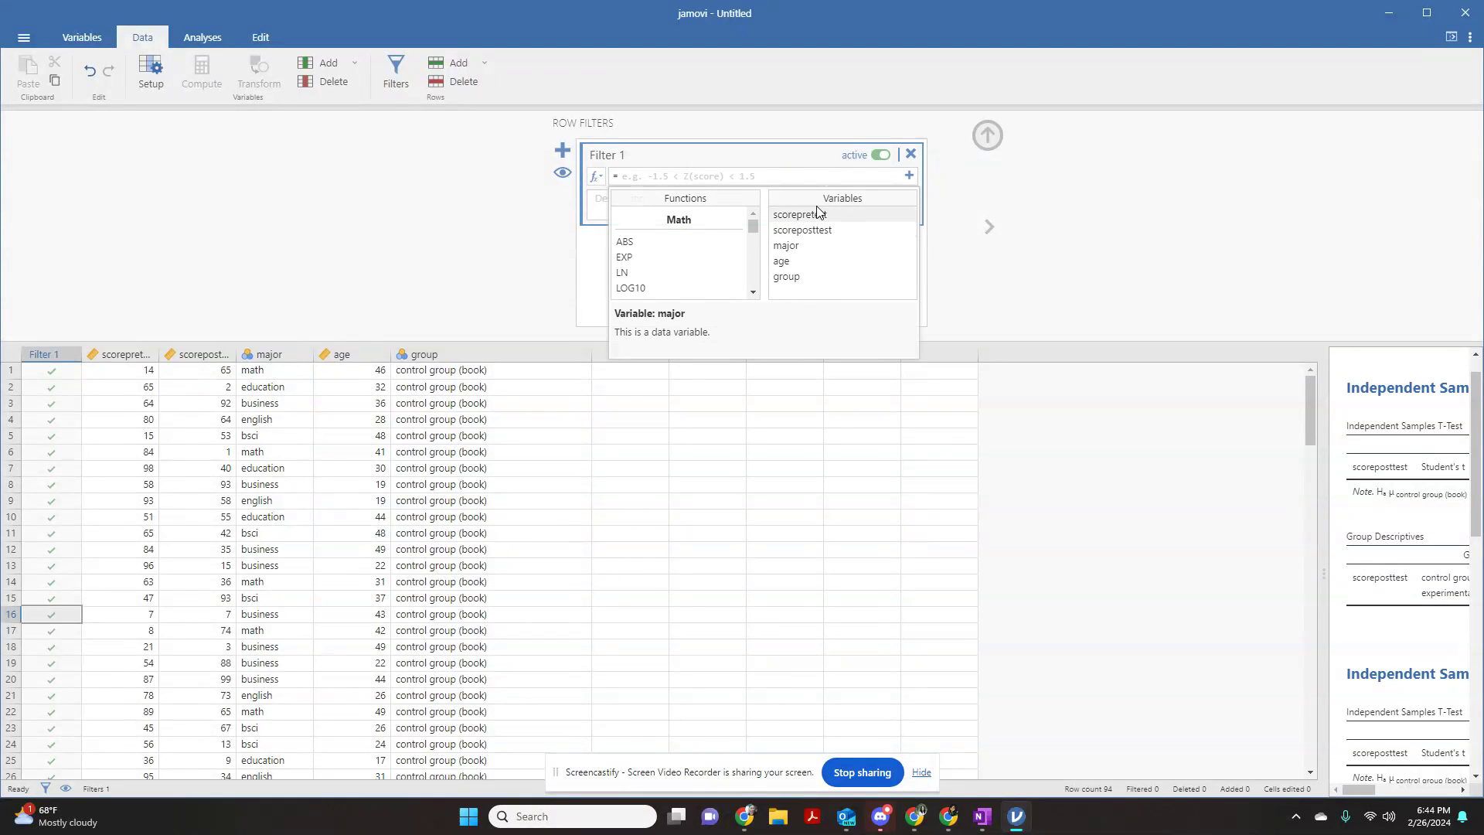
double_click(812, 281)
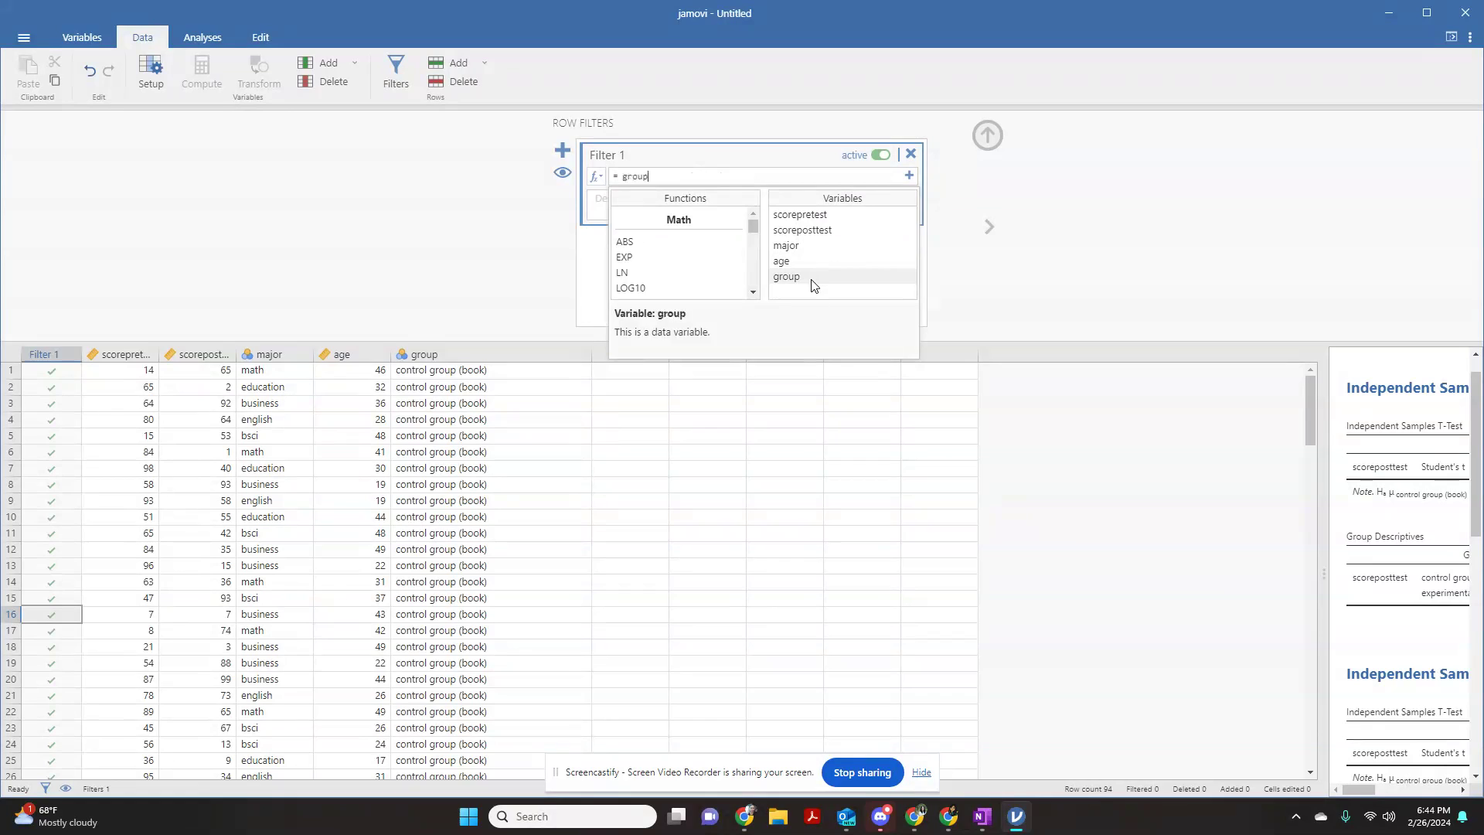
click(714, 176)
text(==1)
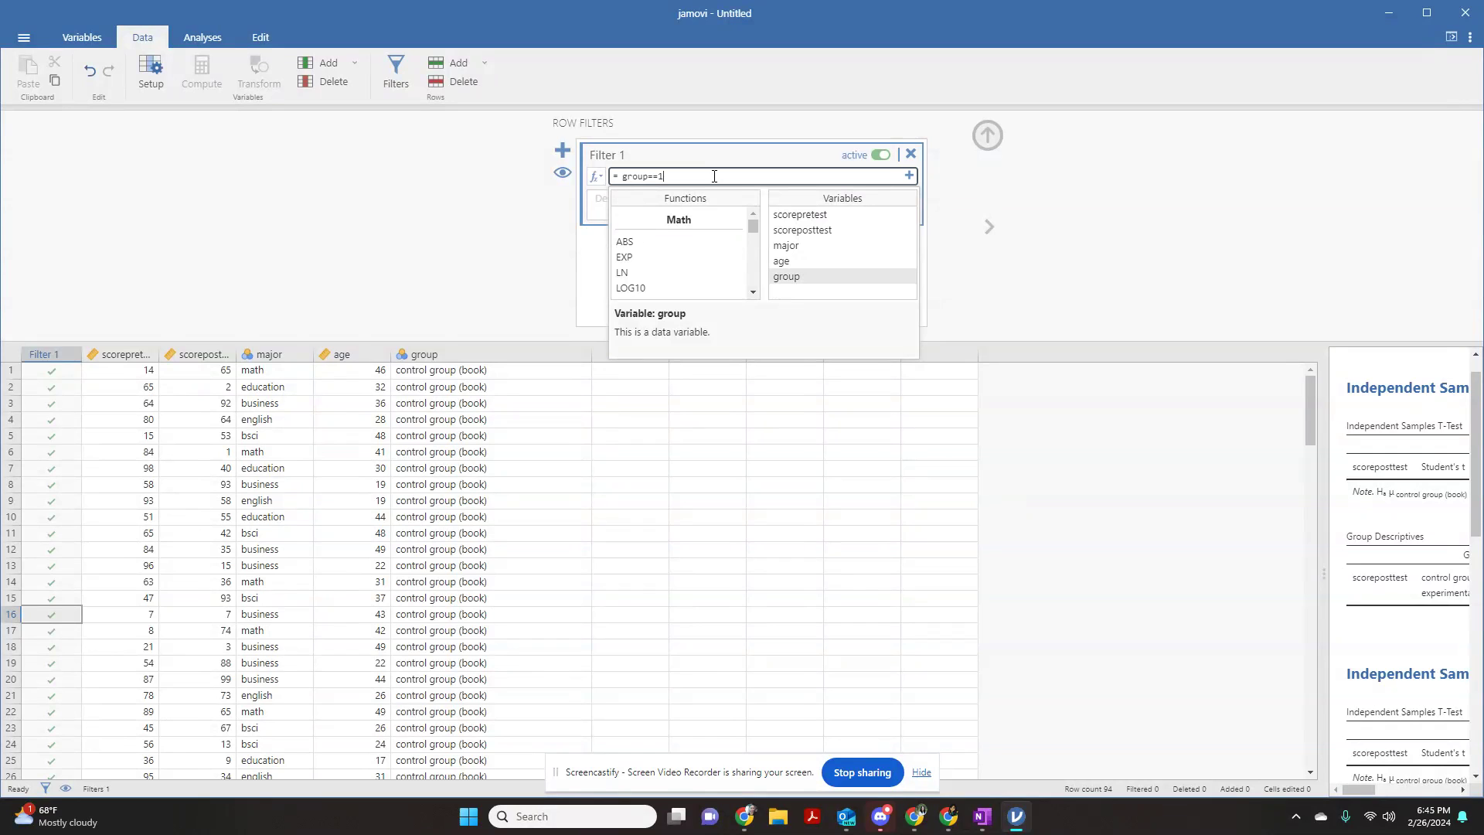
key(Return)
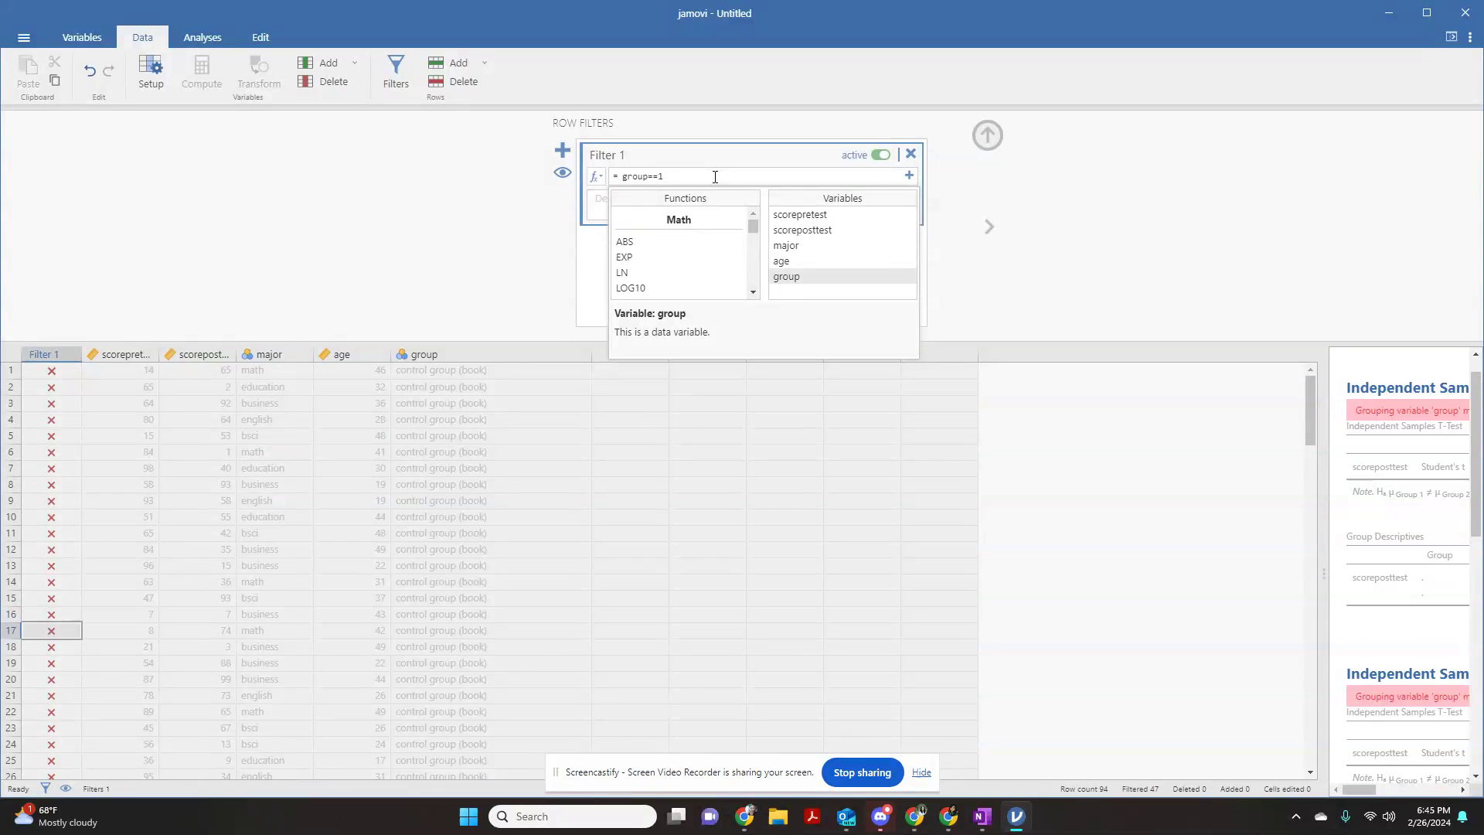
- Scroll through the data to confirm the 47 control-group rows are excluded
scroll(398, 541, down, 8)
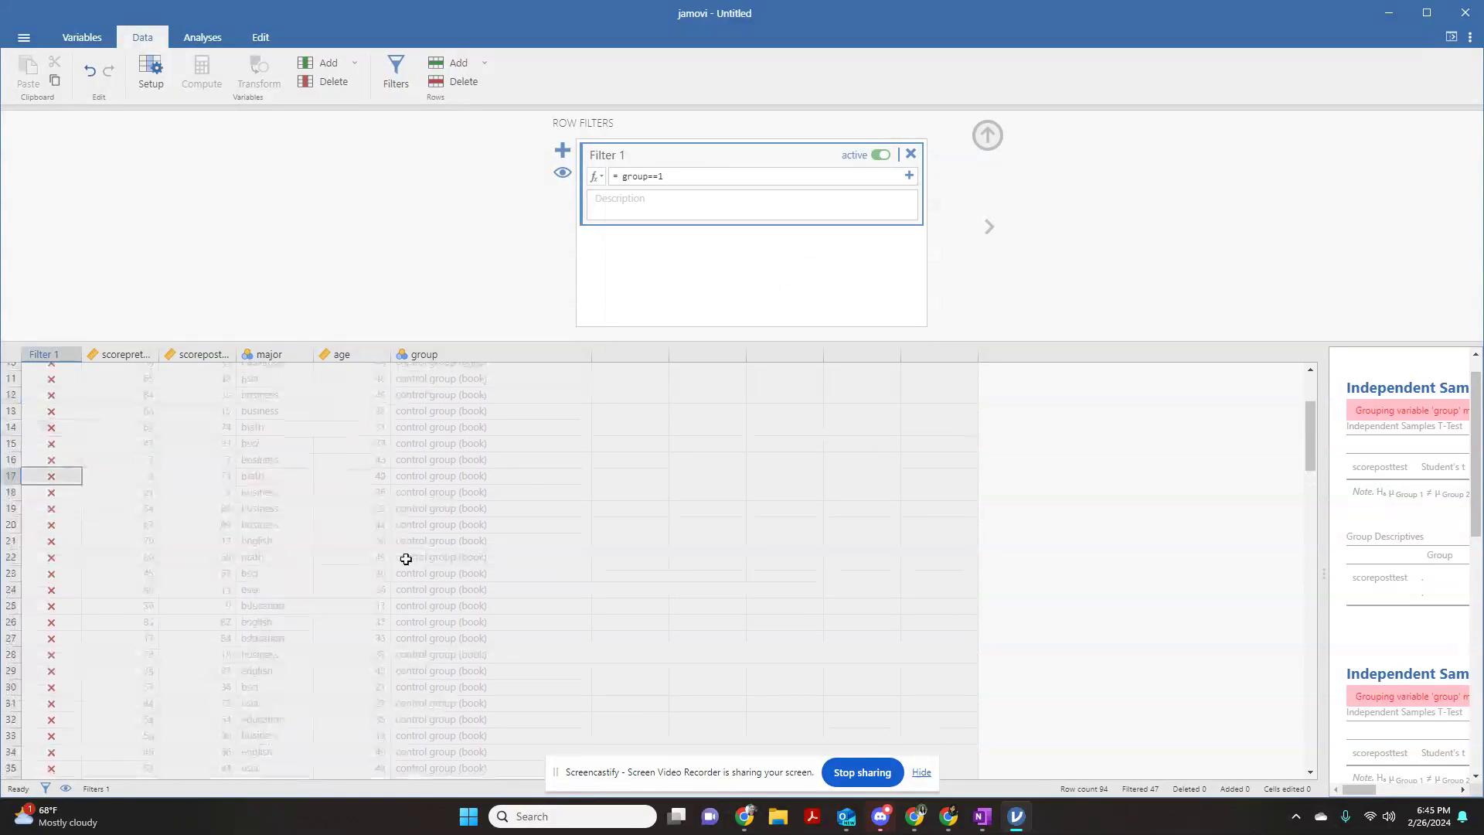
scroll(409, 549, up, 8)
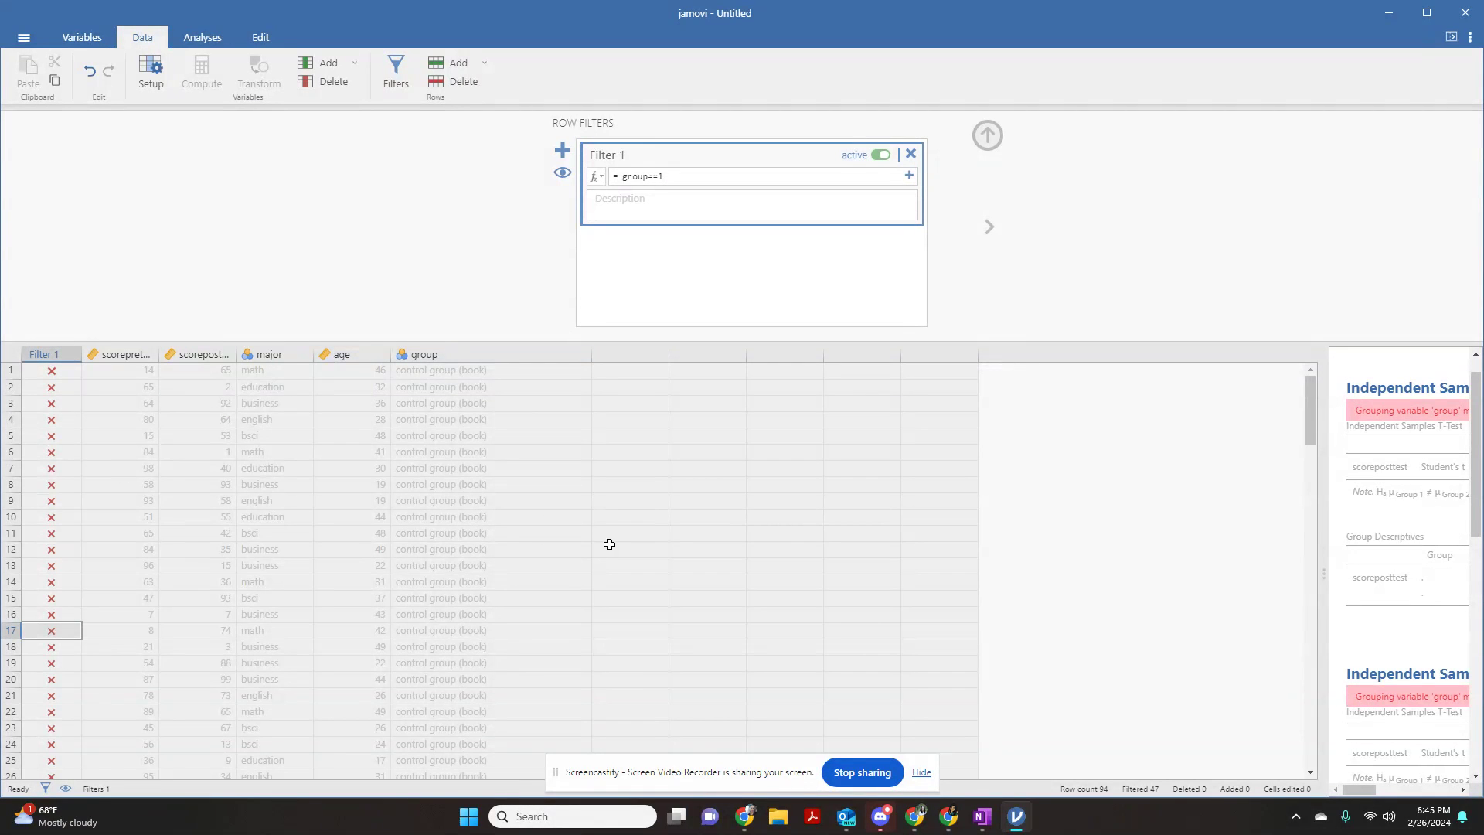
scroll(502, 534, down, 7)
scroll(502, 533, down, 2)
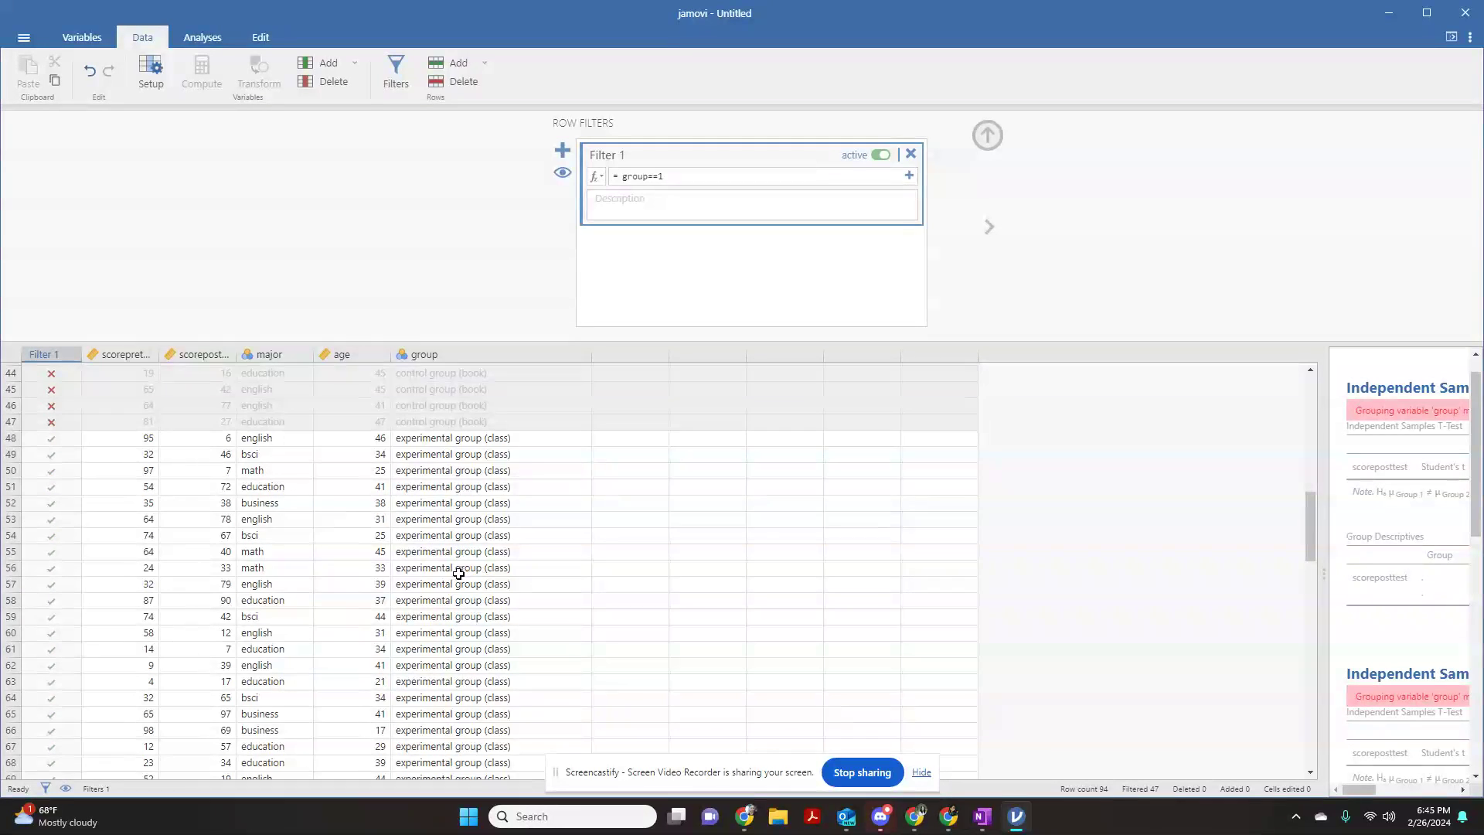
scroll(457, 570, up, 9)
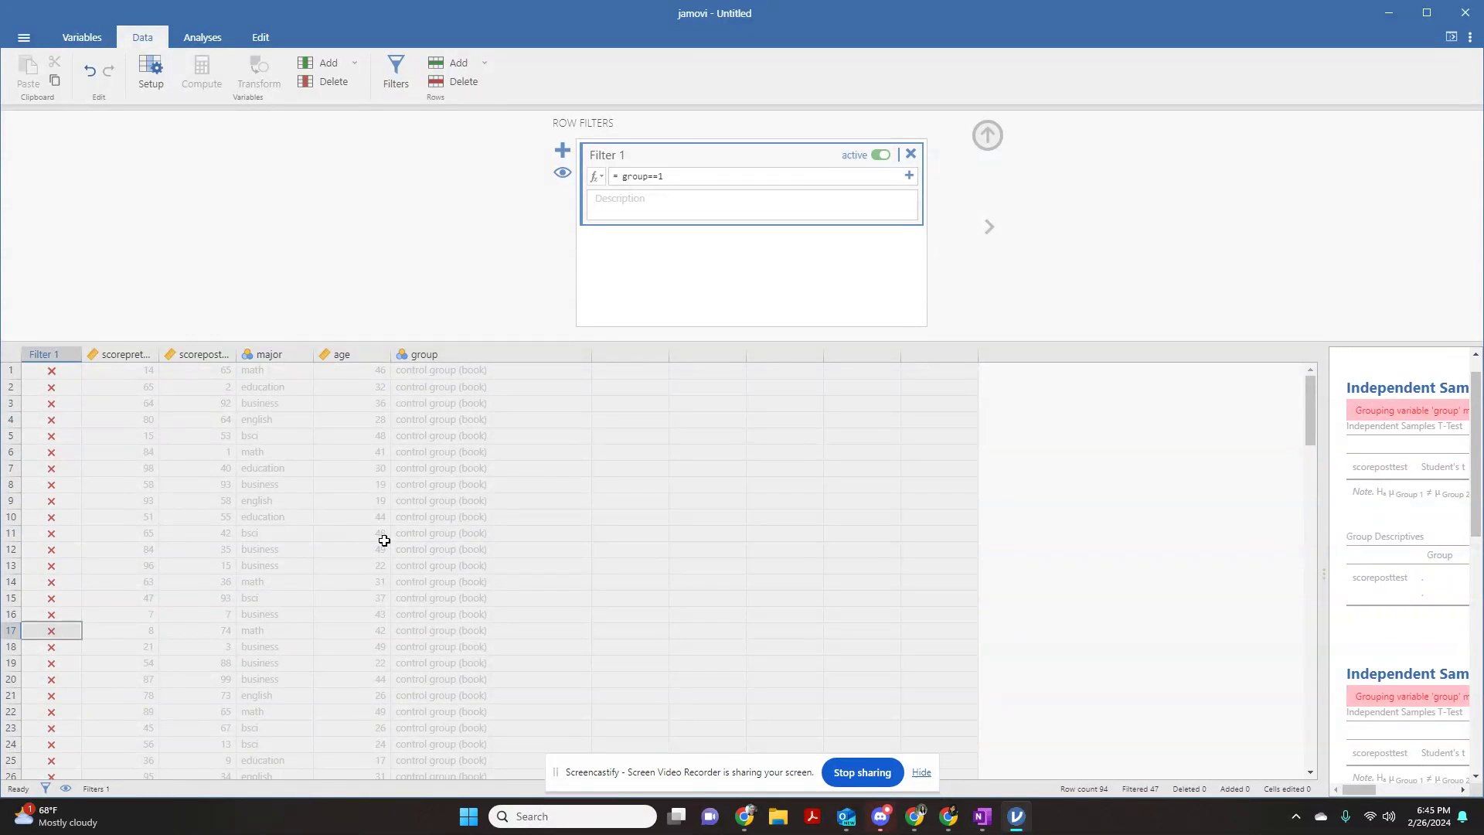
scroll(381, 533, down, 7)
scroll(378, 534, down, 4)
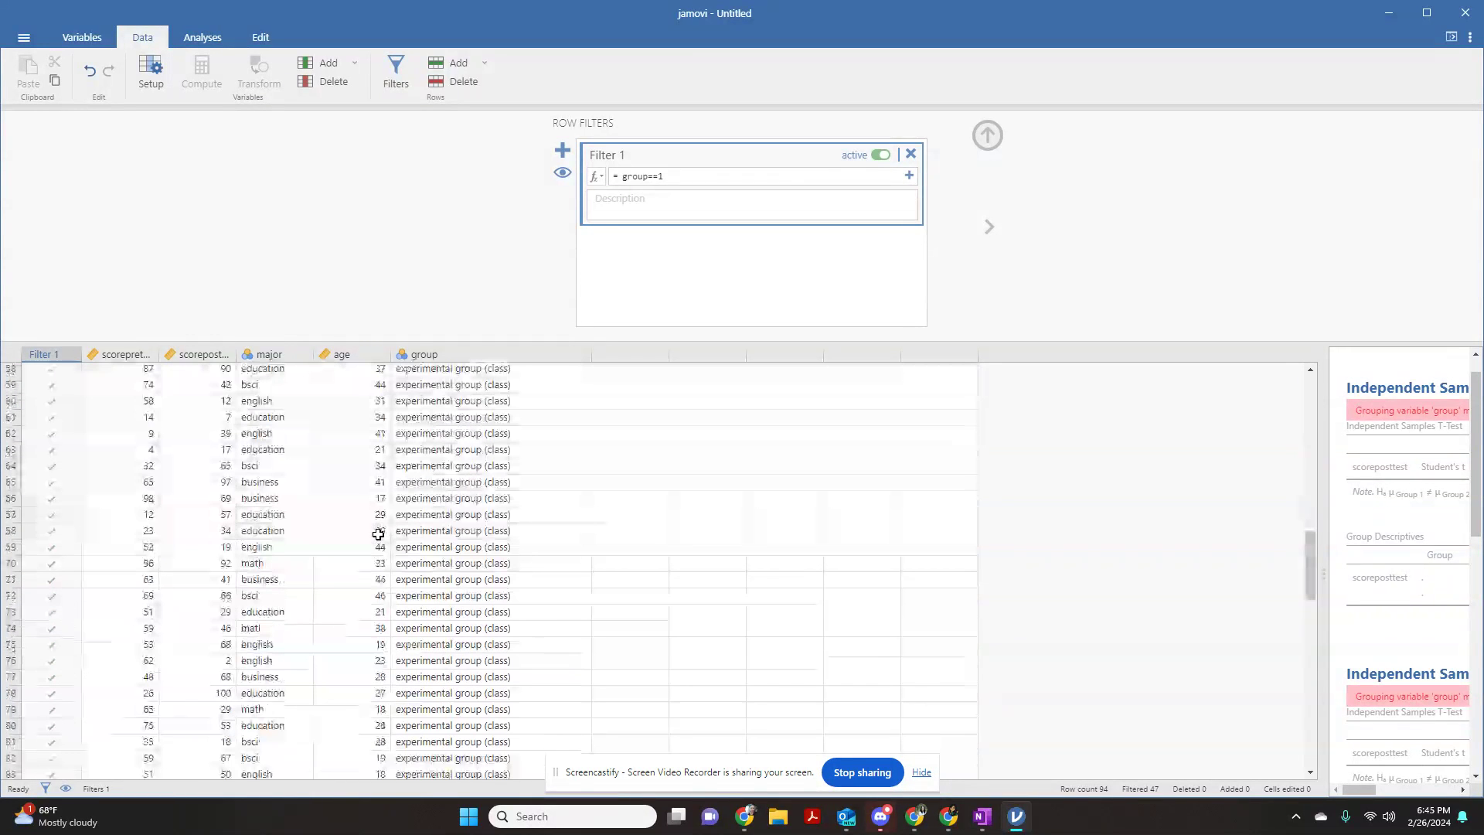
- Delete Filter 1 so all rows count, then check the codes of major's math and education levels
click(911, 154)
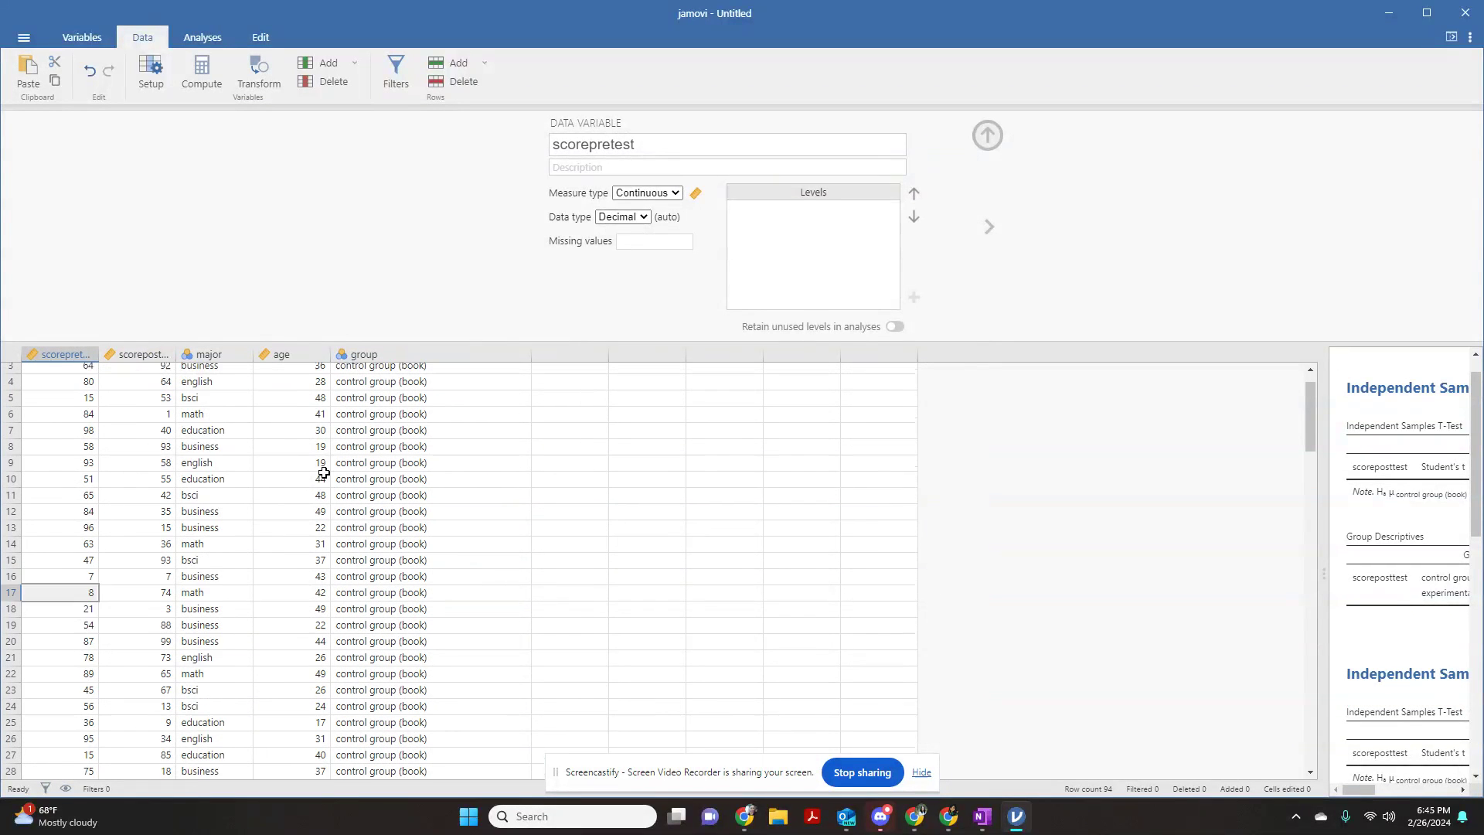
scroll(324, 472, up, 1)
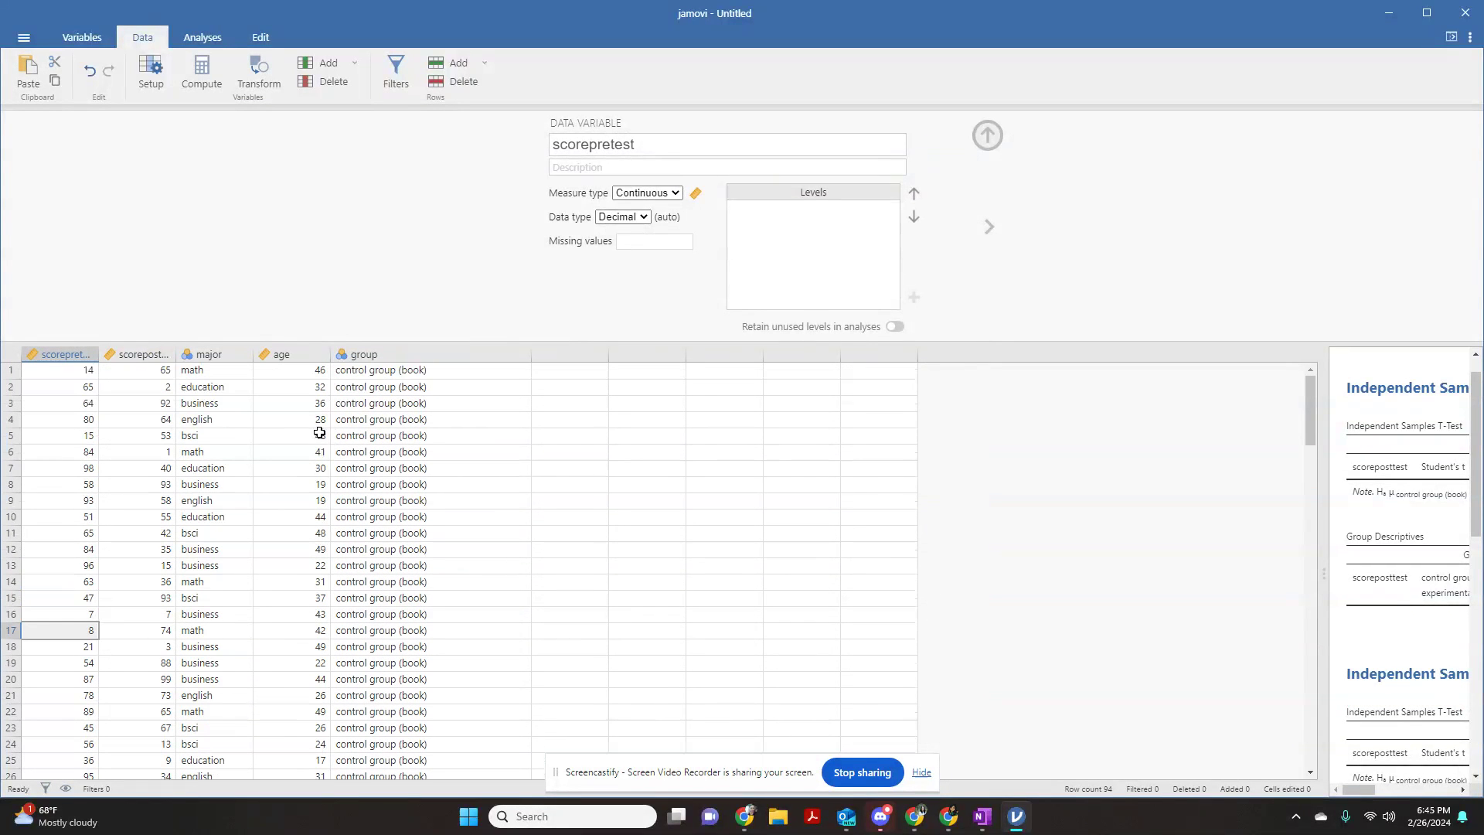
click(199, 357)
click(783, 224)
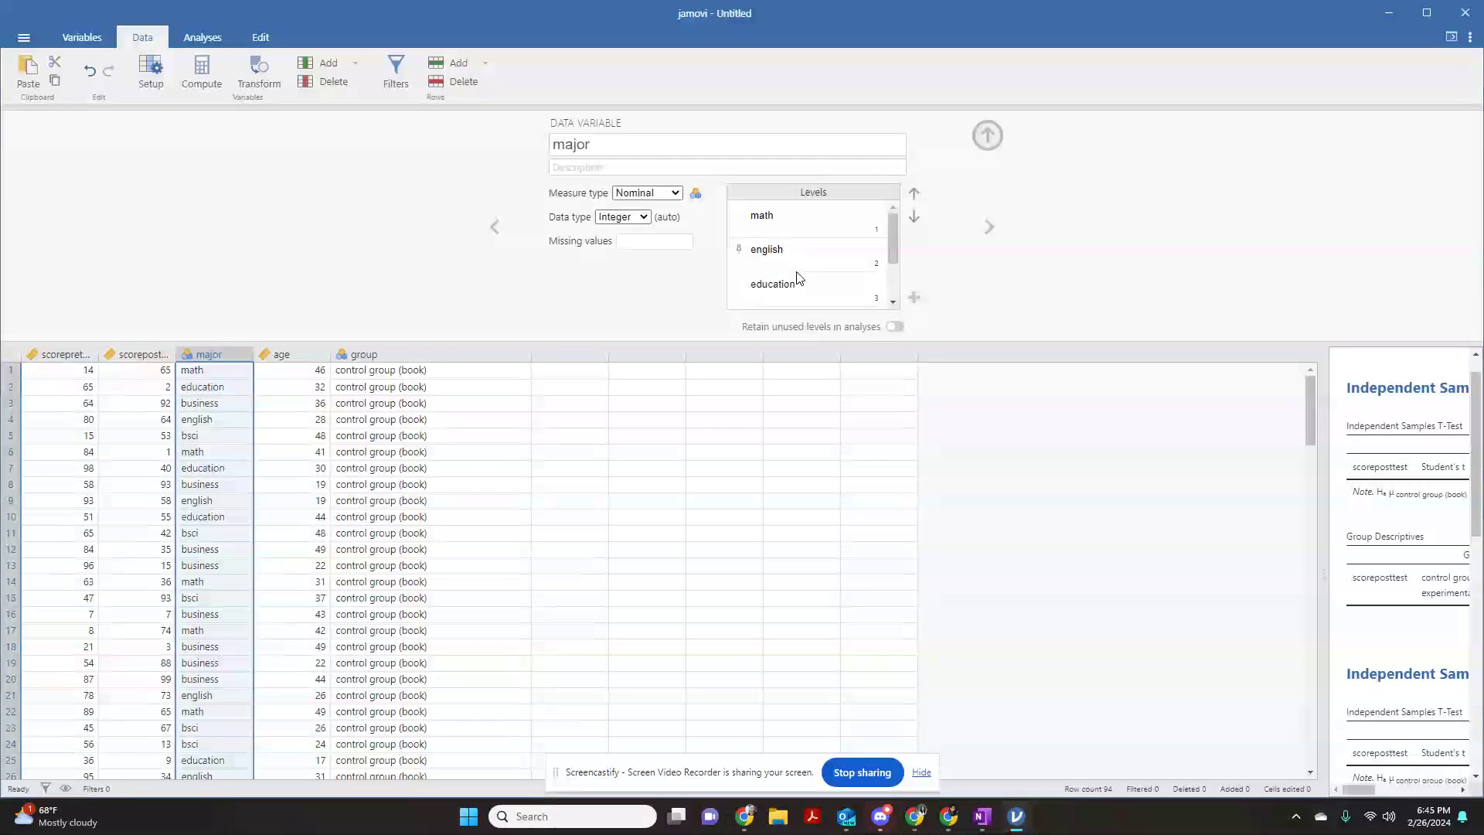
click(775, 286)
- Filter the rows with major==1 or major==3, excluding 58 rows
click(398, 67)
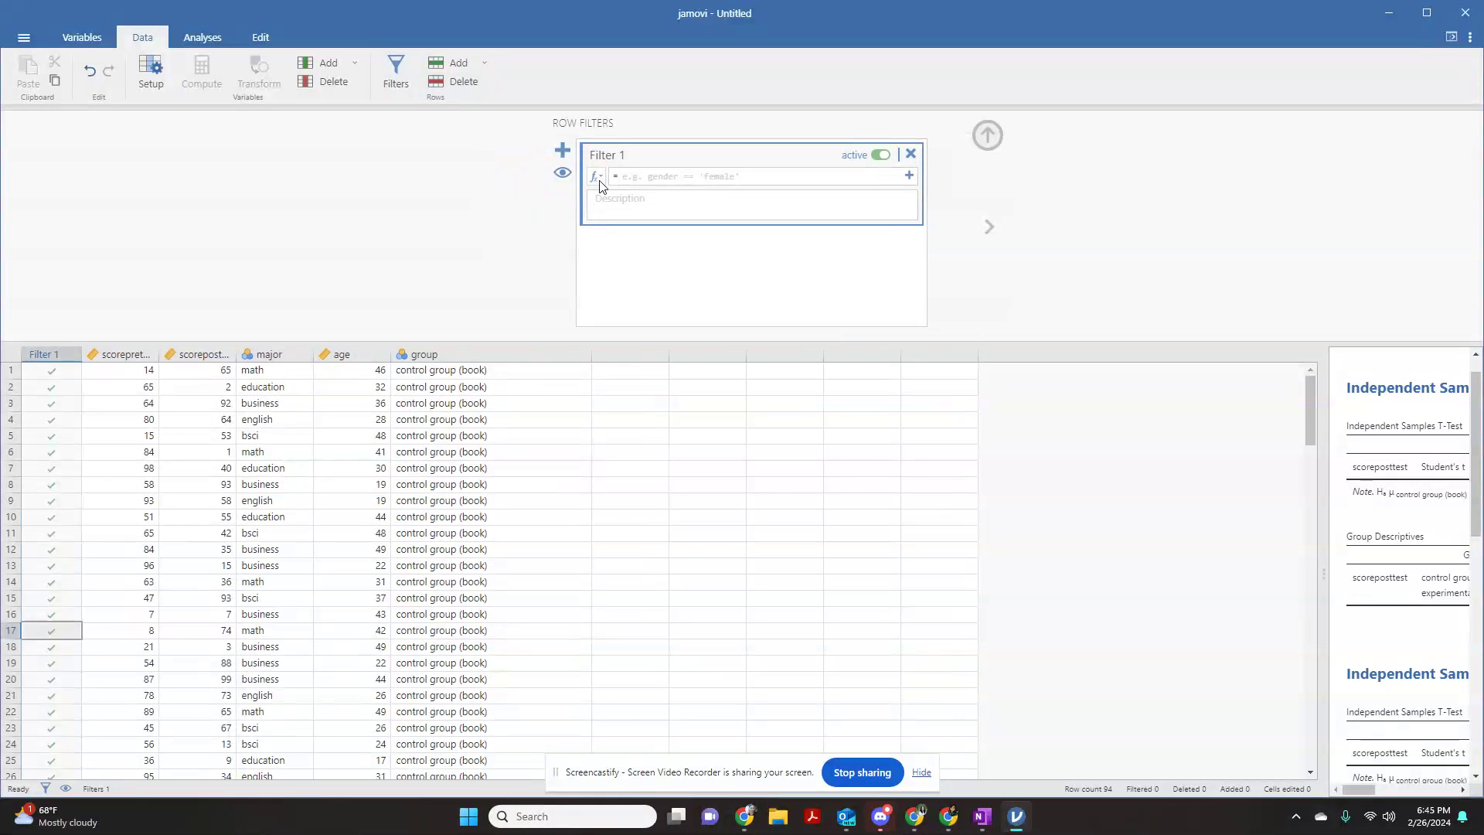
click(600, 180)
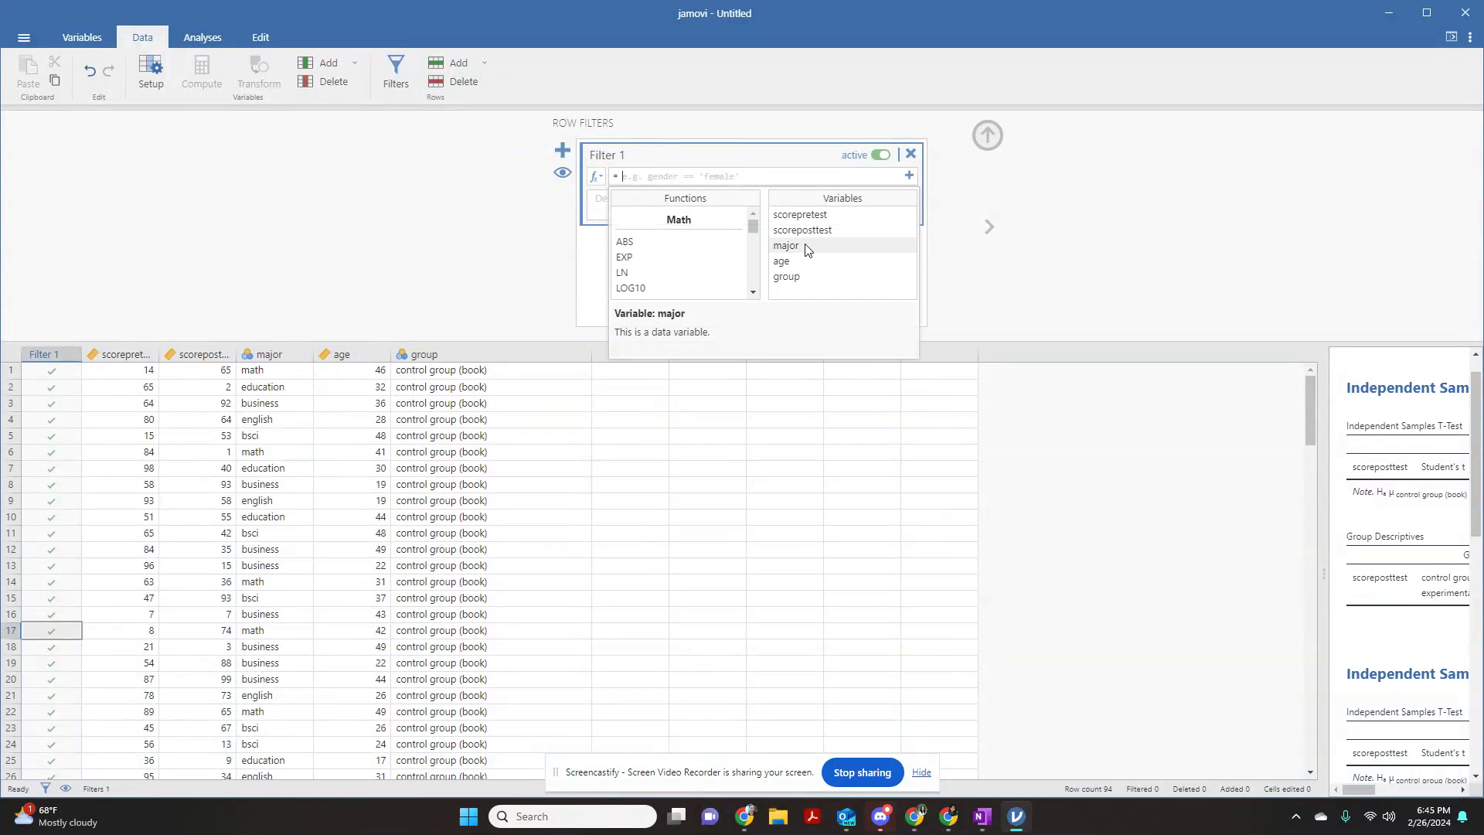
double_click(806, 246)
text(==1)
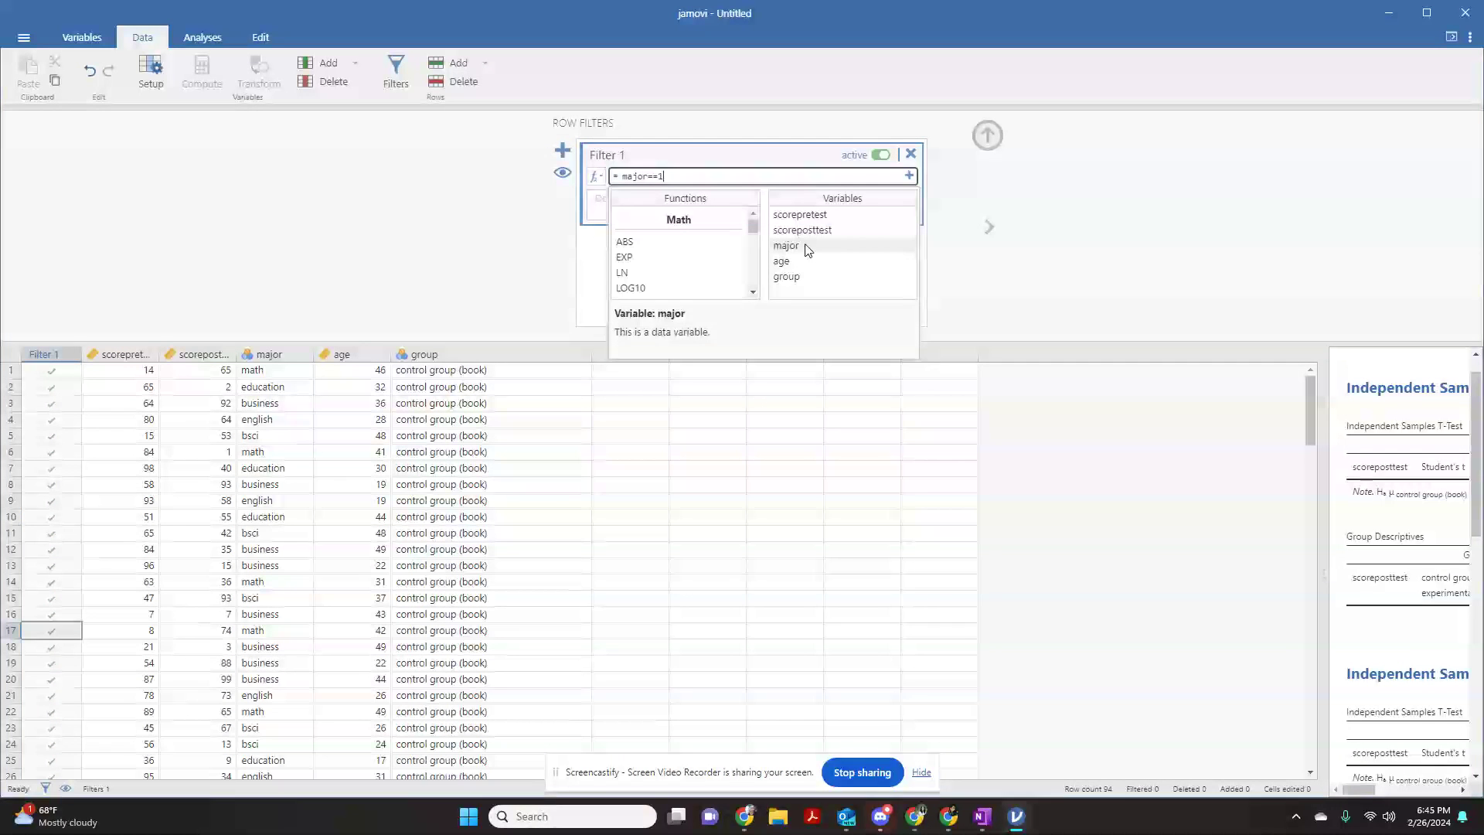
text( or major)
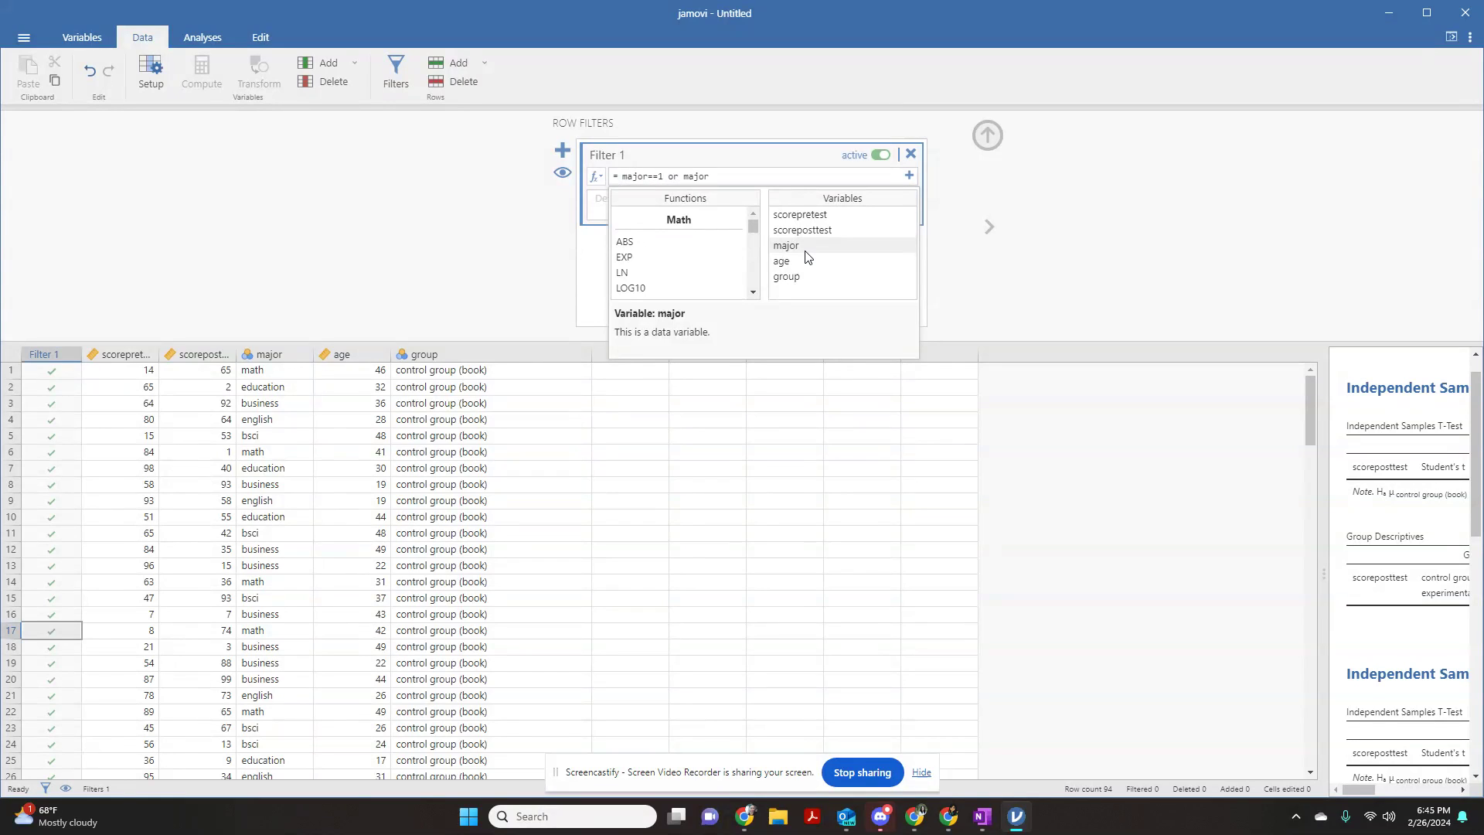
text(==3)
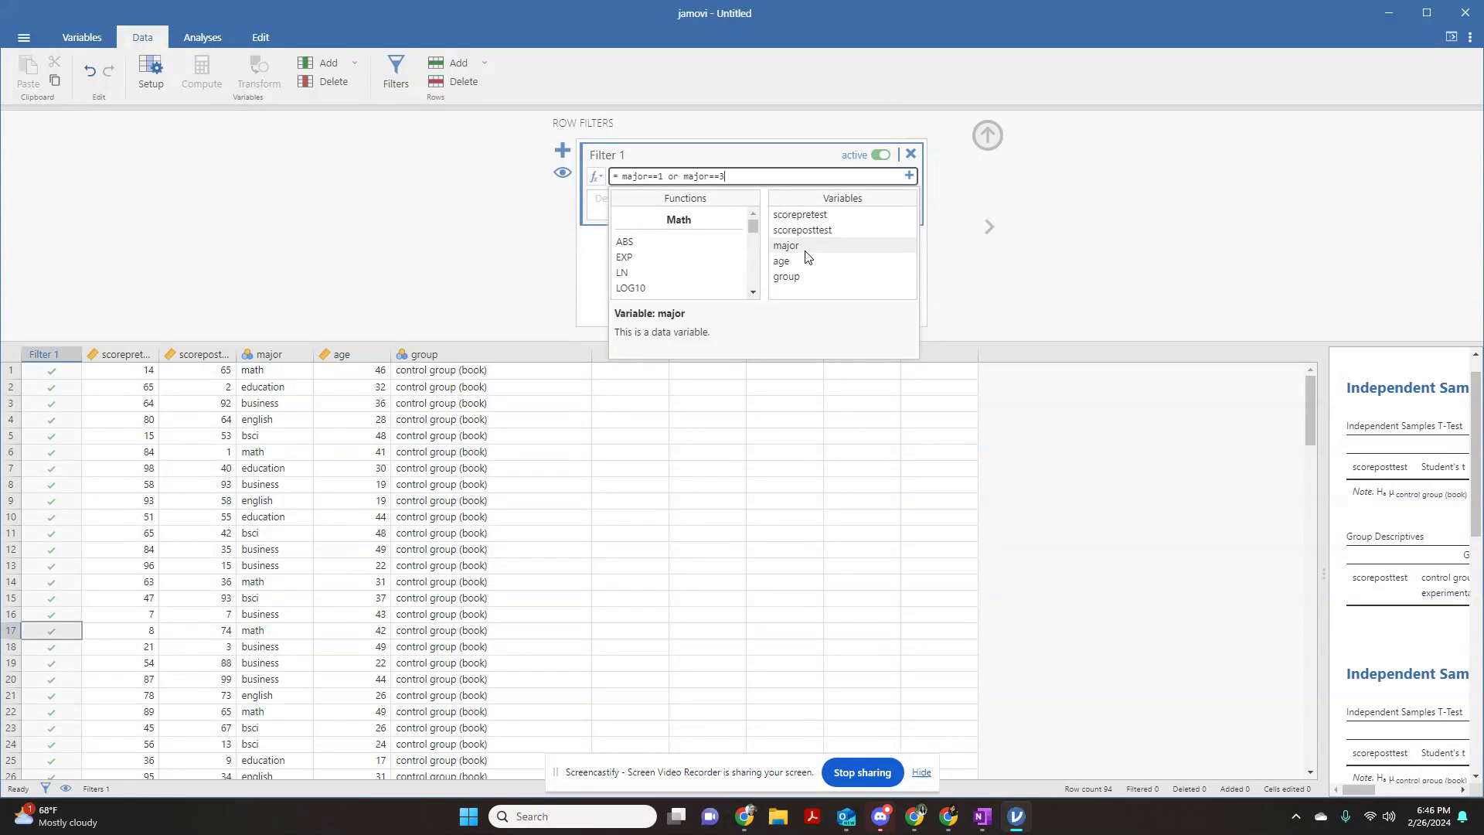
key(Return)
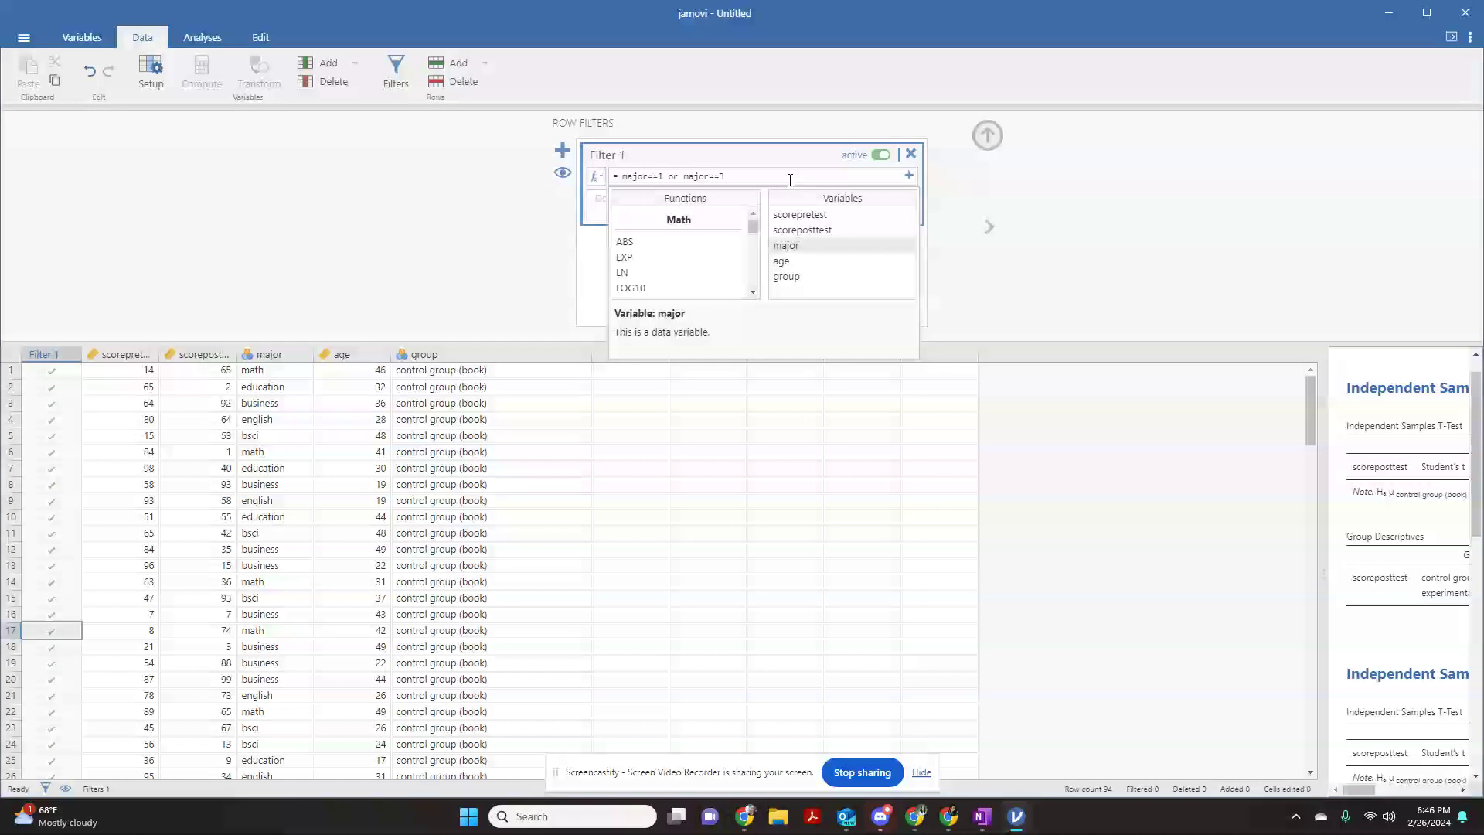
key(Return)
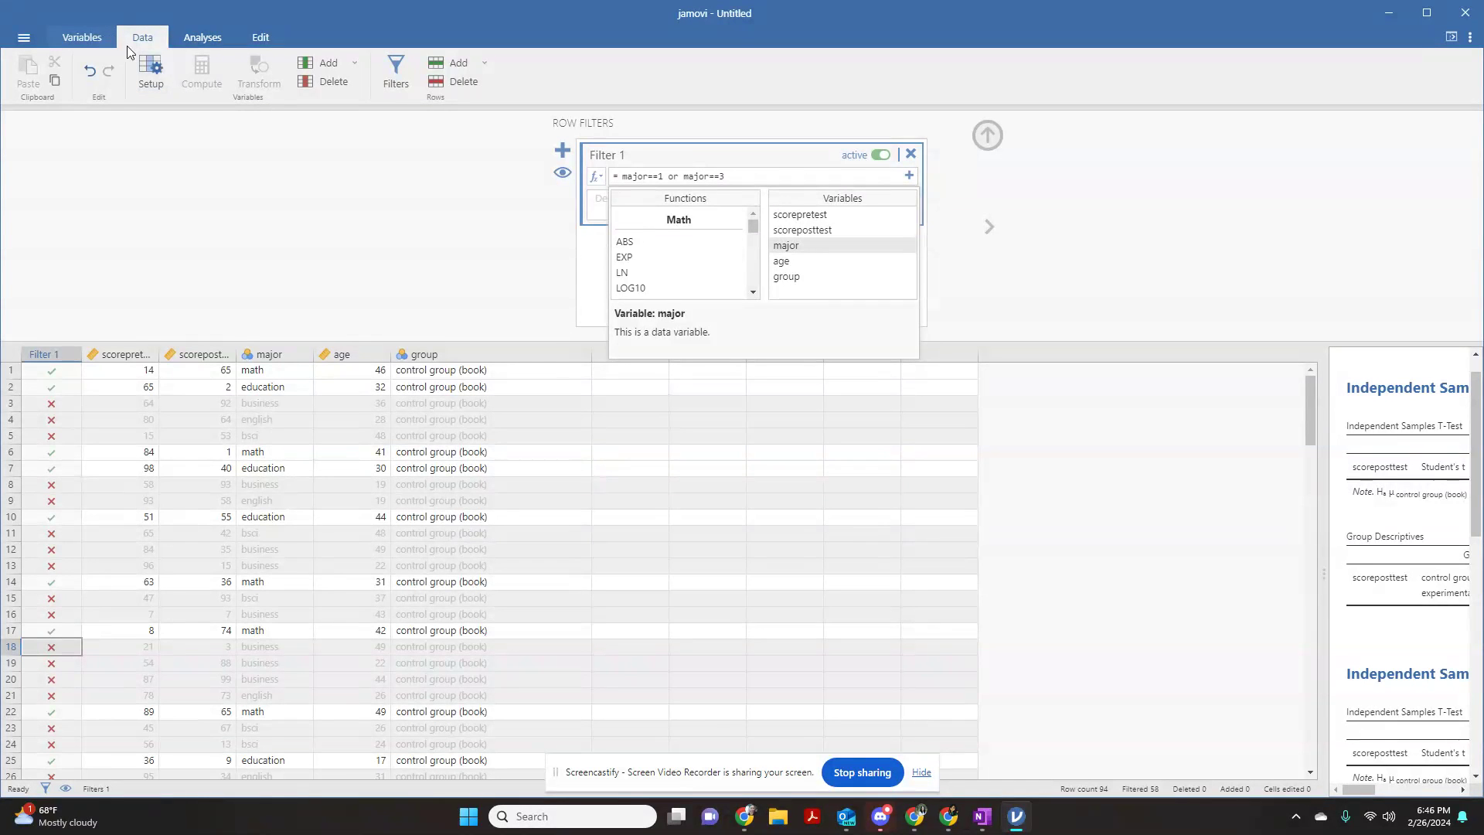
click(203, 39)
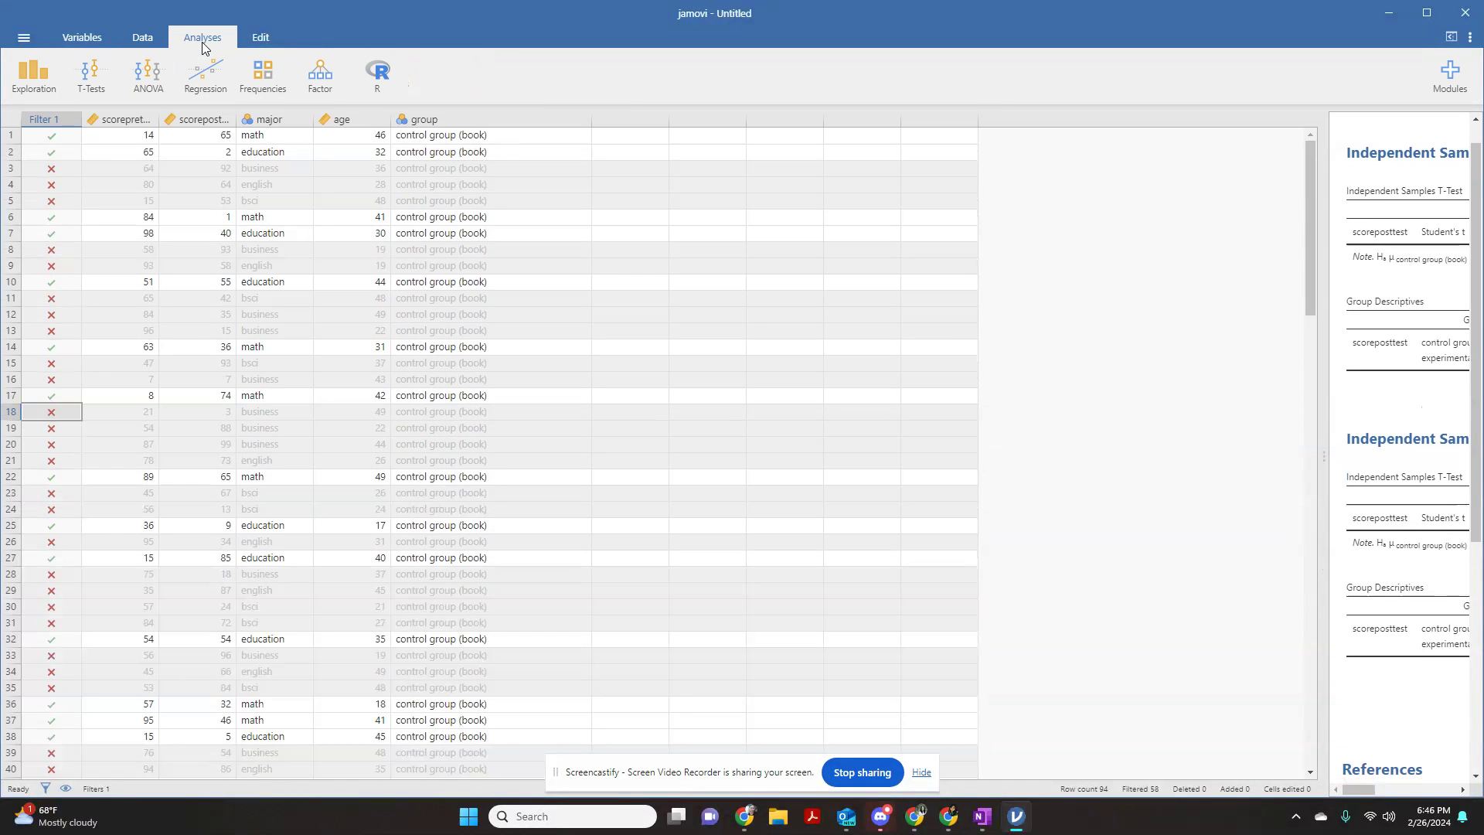
- Run an Independent Samples T-Test with scoreposttest as dependent variable and group as grouping variable
click(101, 82)
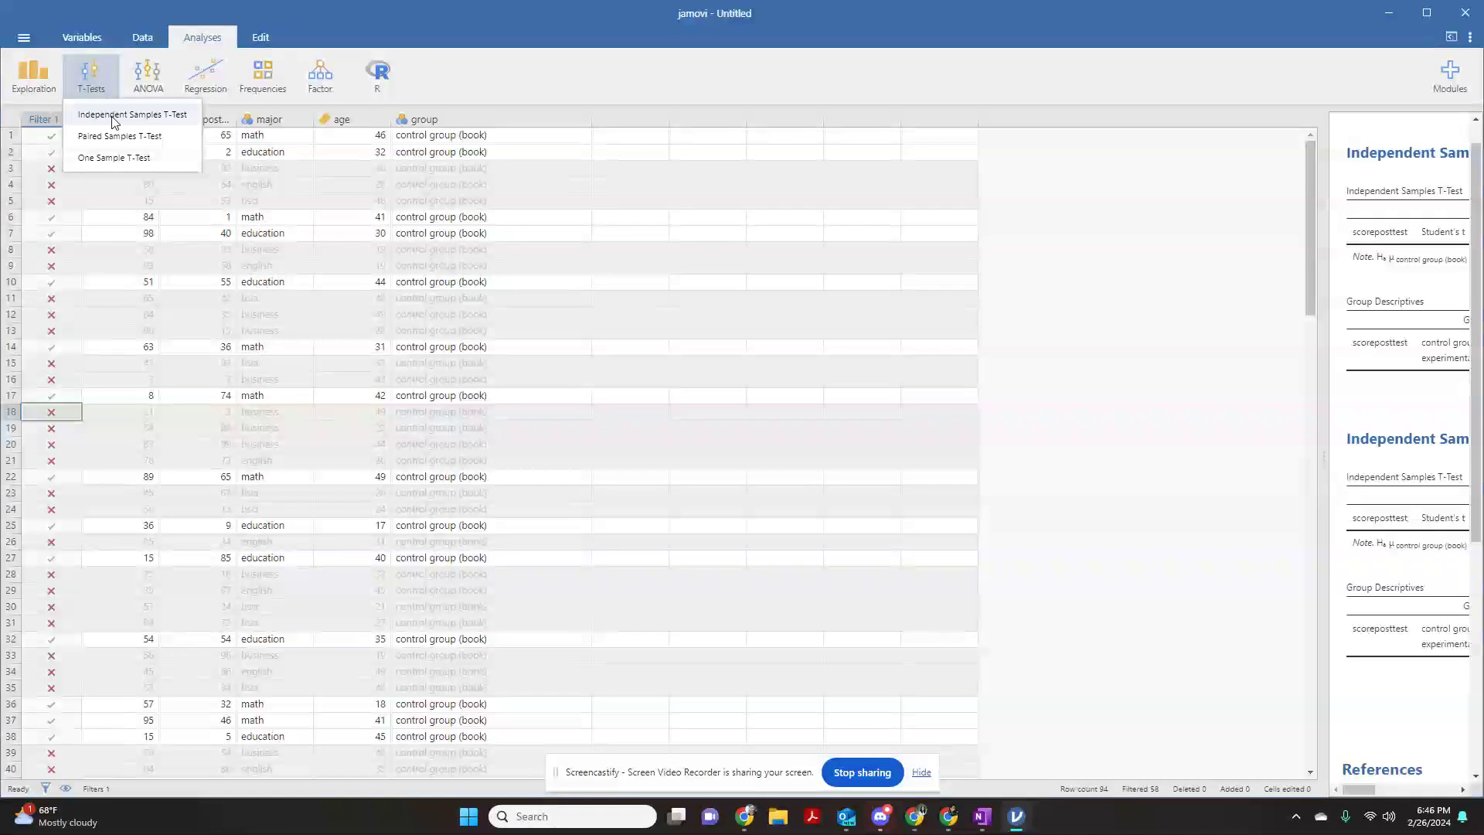
click(123, 115)
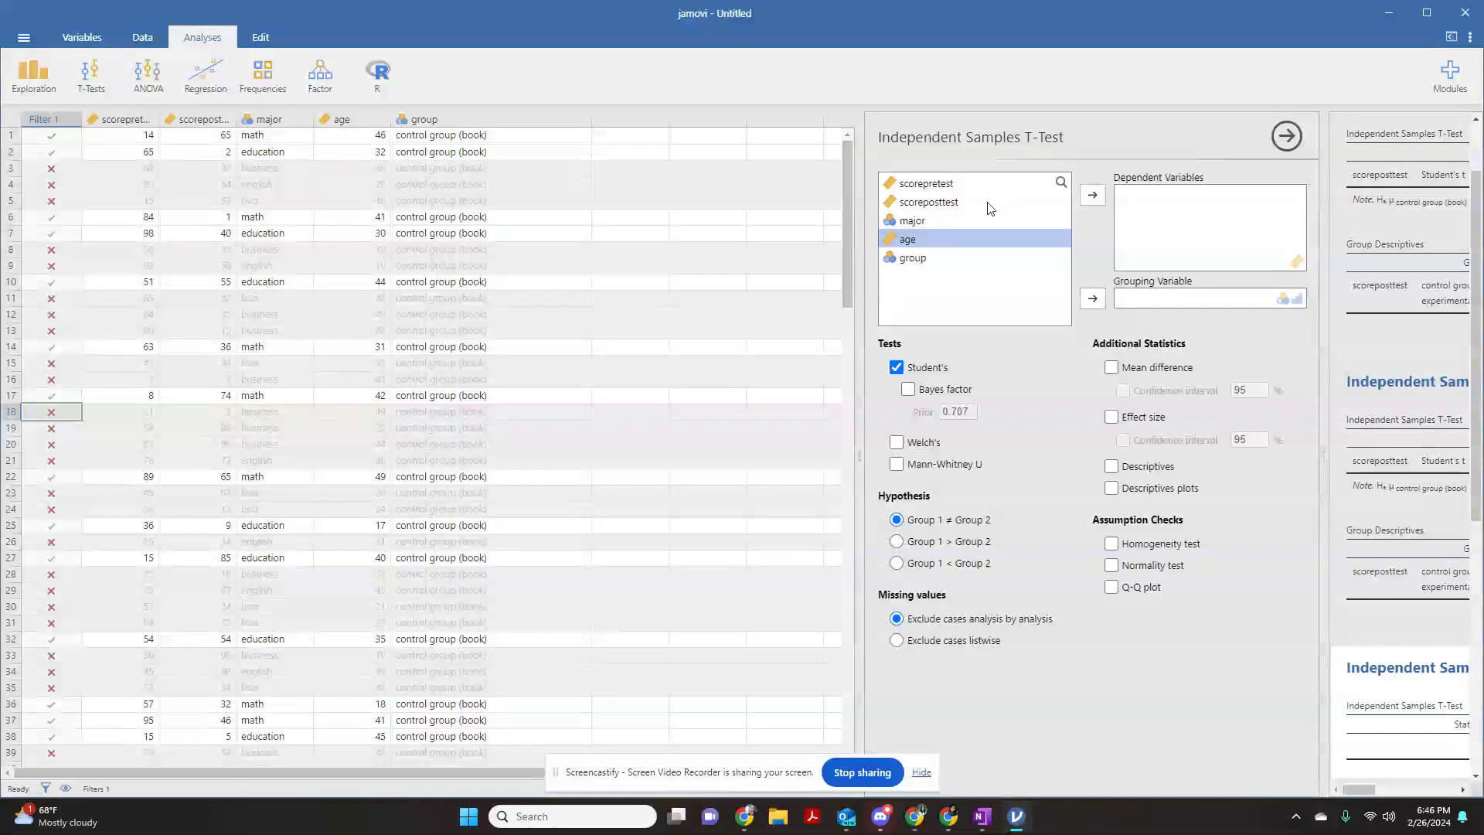
click(940, 205)
click(1092, 194)
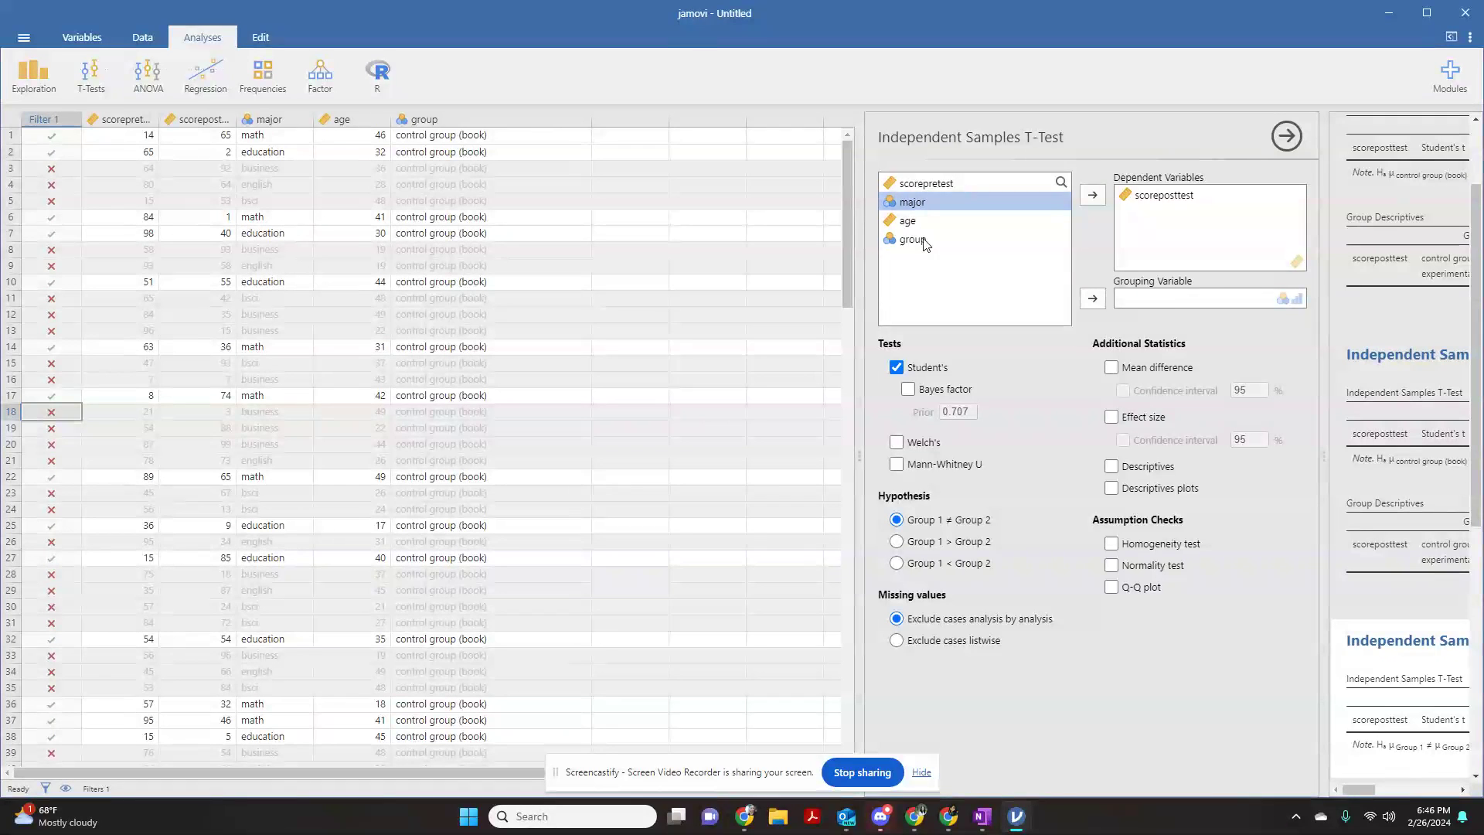
click(950, 241)
click(1092, 300)
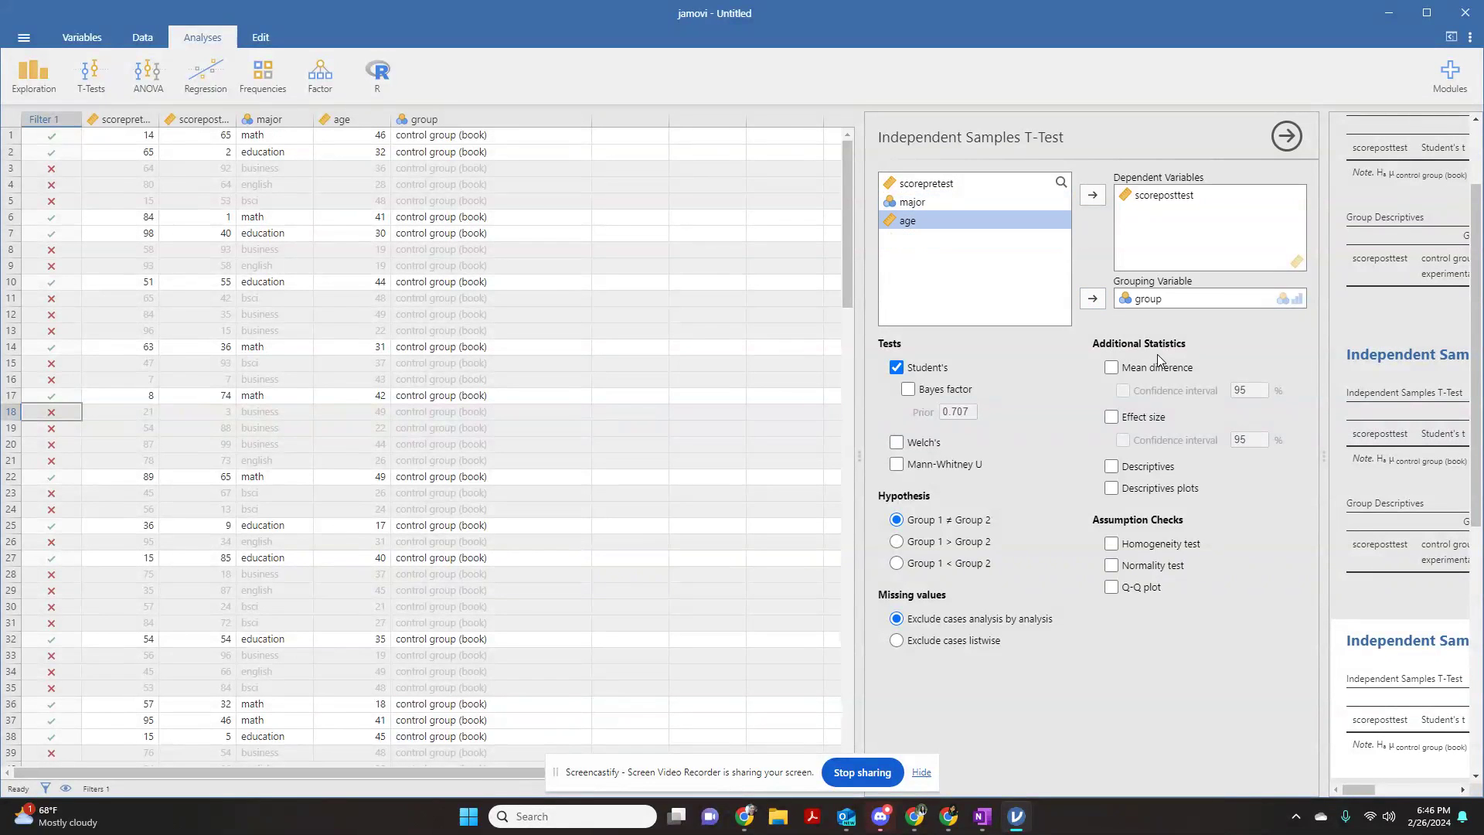
drag(859, 460, 424, 461)
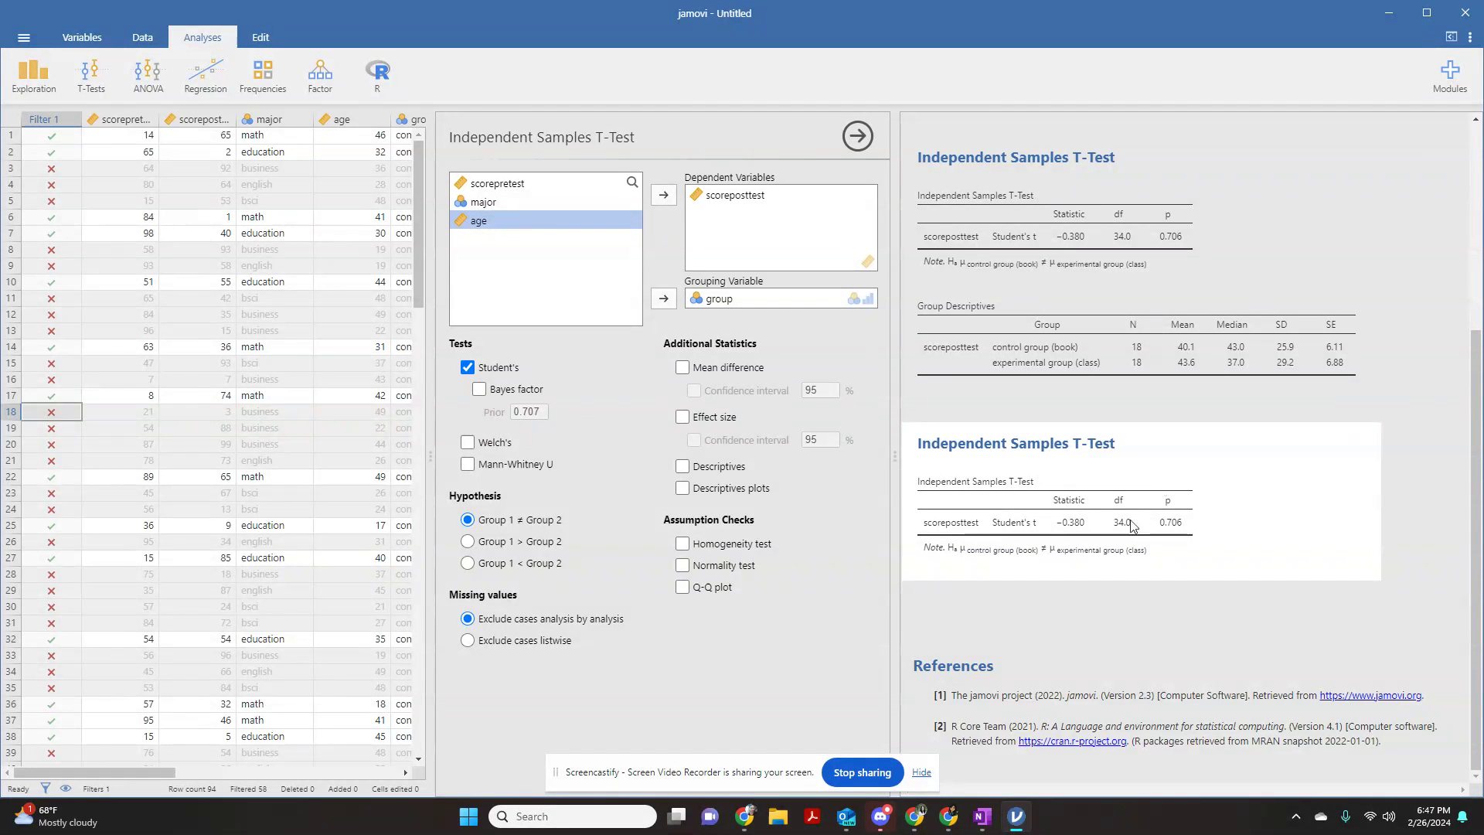
click(426, 458)
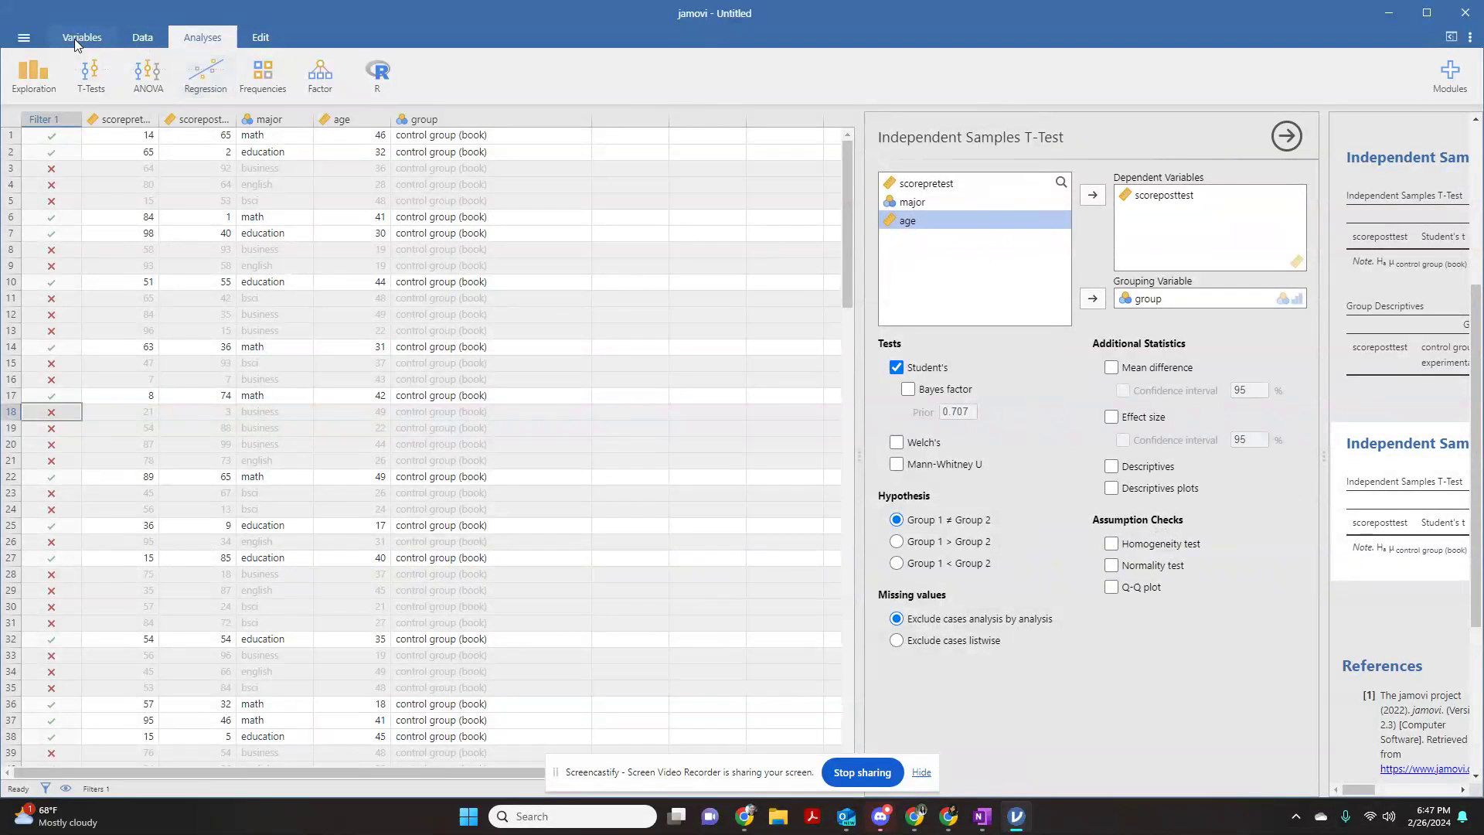
- Change 'or' to uppercase 'OR' in the Filter 1 formula, which produces an error
click(261, 37)
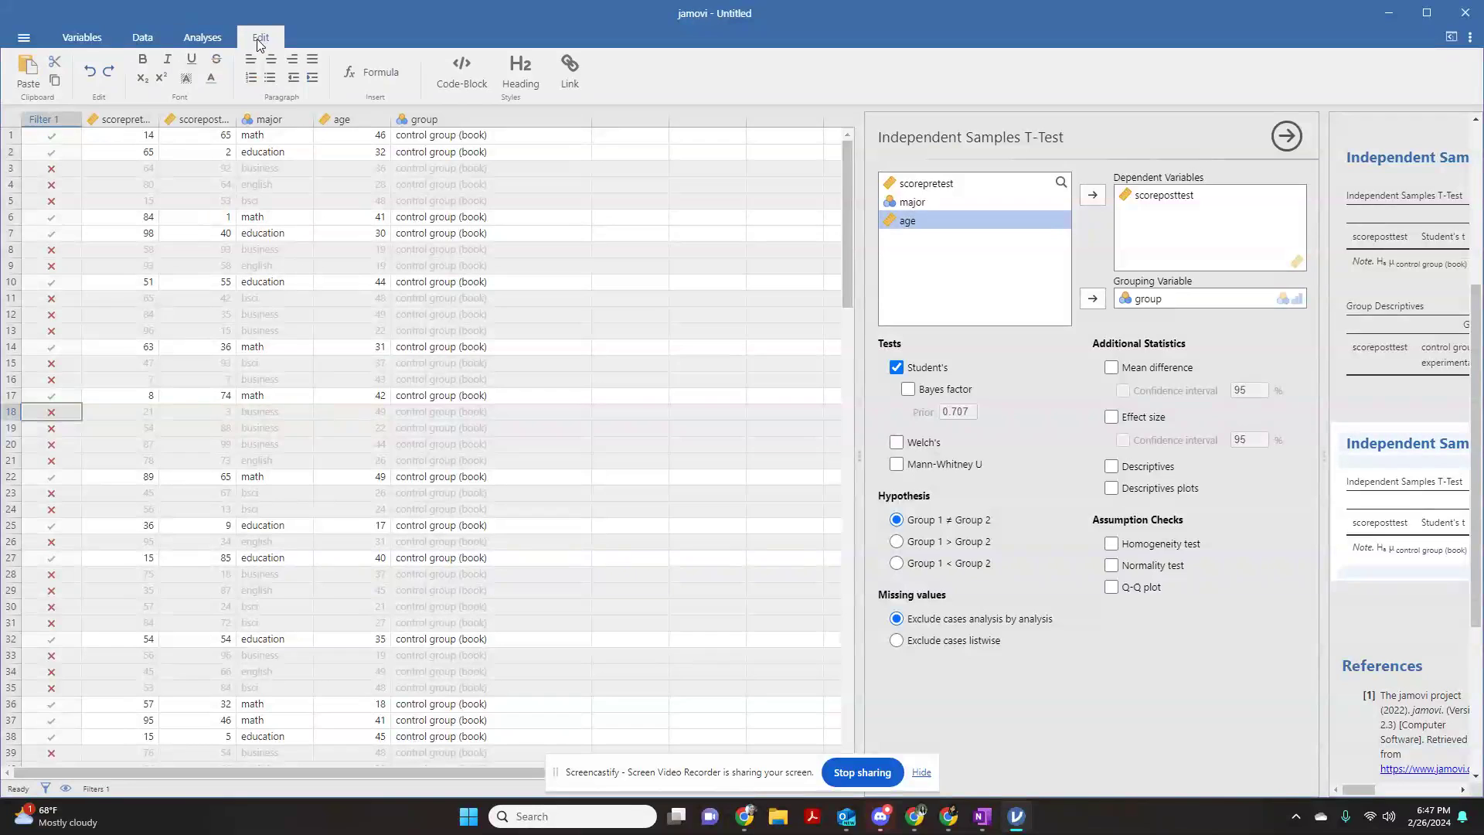
click(202, 37)
click(137, 37)
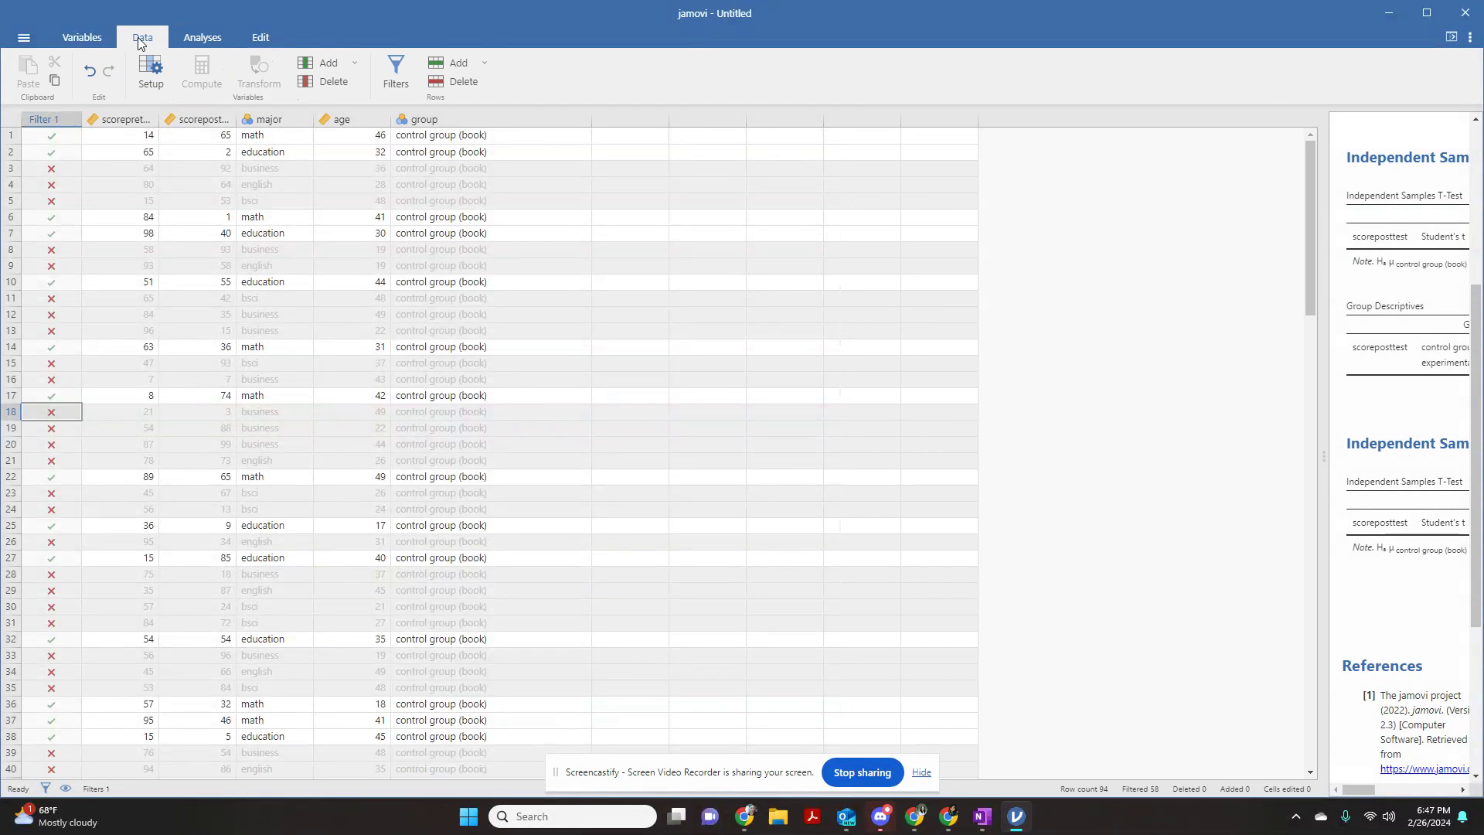
click(395, 77)
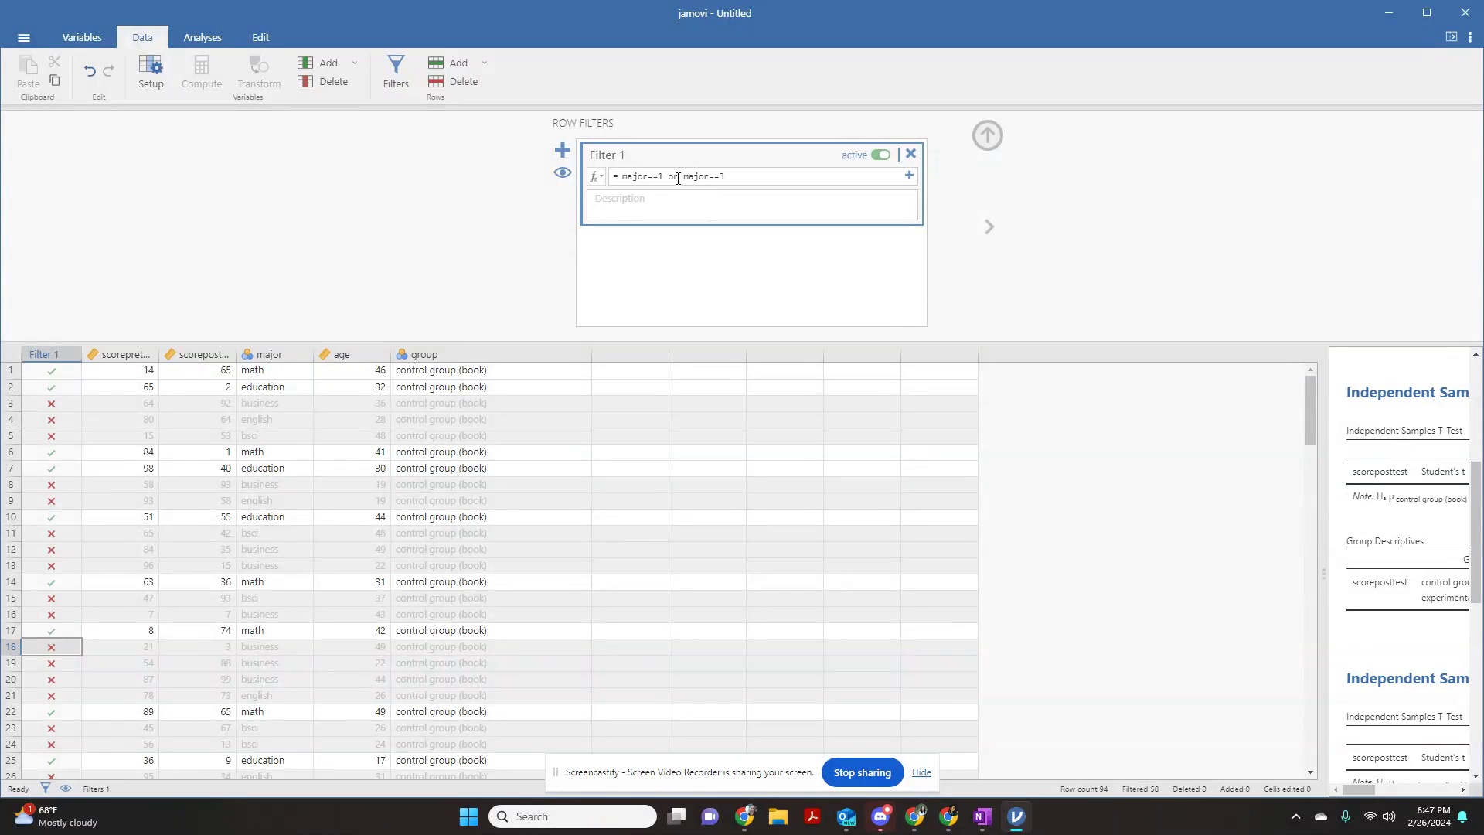
double_click(672, 177)
text(OR)
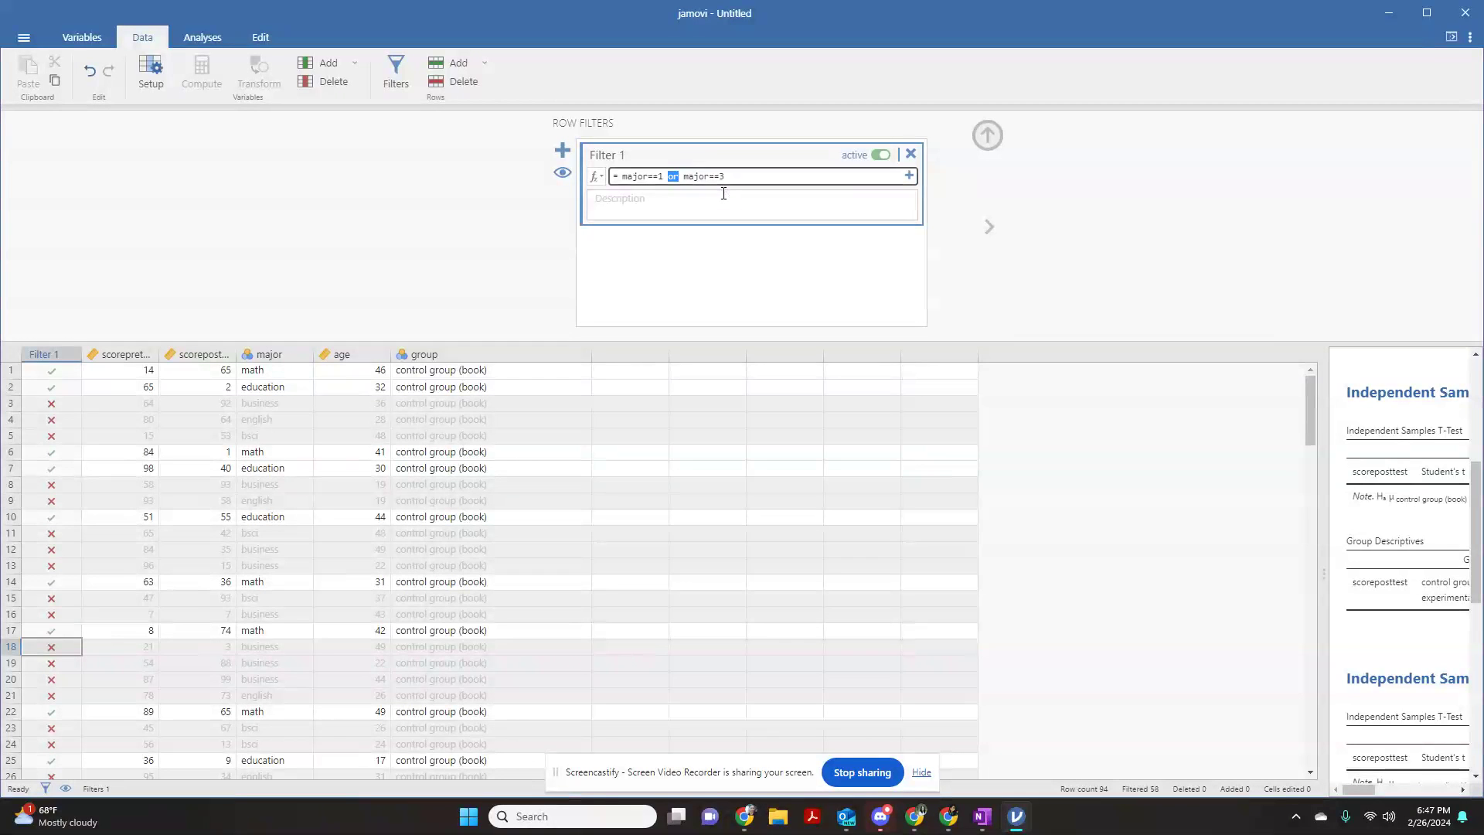
key(Return)
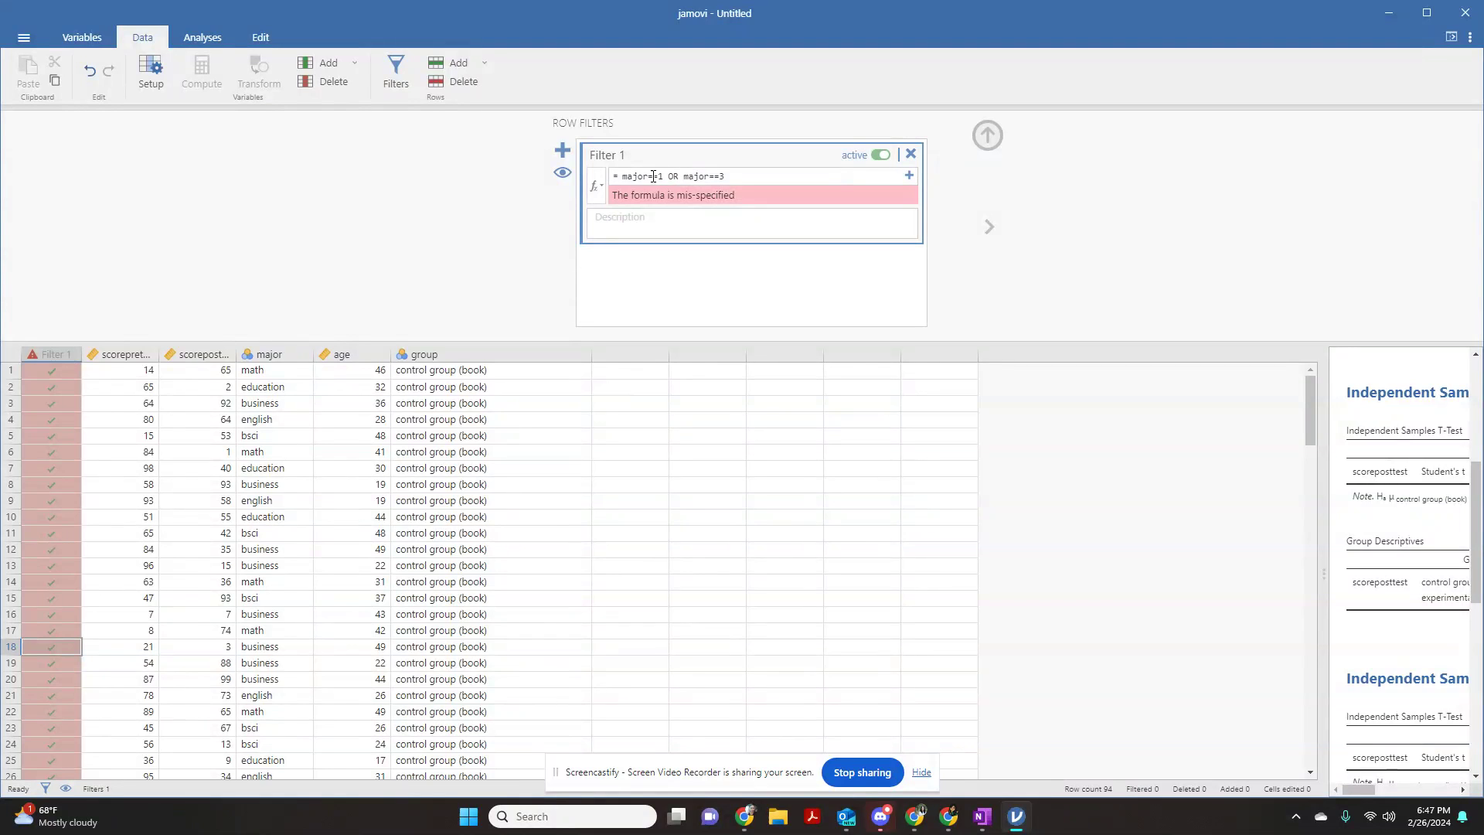
- Restore lowercase 'or' so Filter 1 reads major==1 or major==3 again
double_click(673, 177)
text(or)
key(Return)
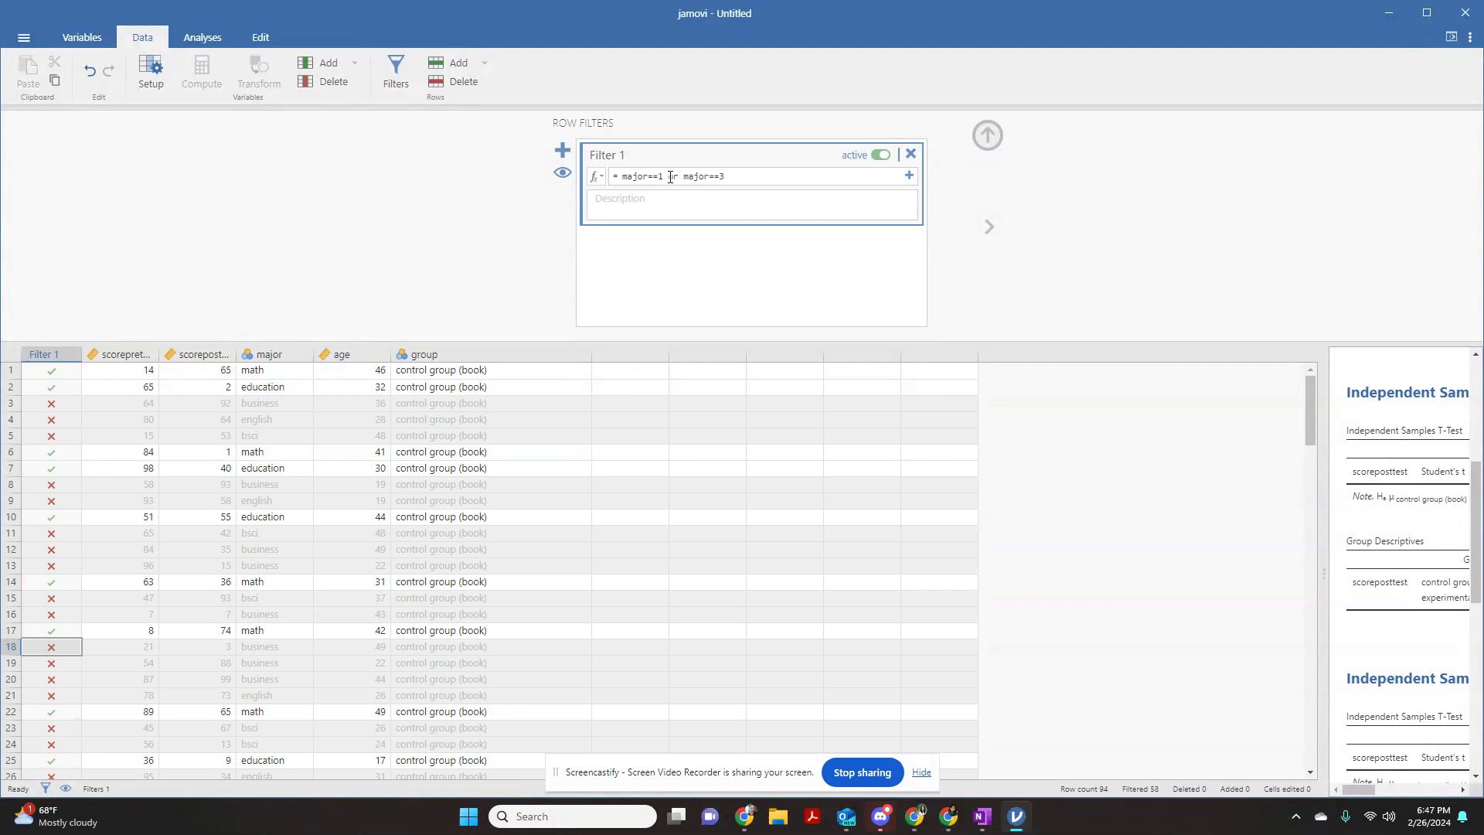